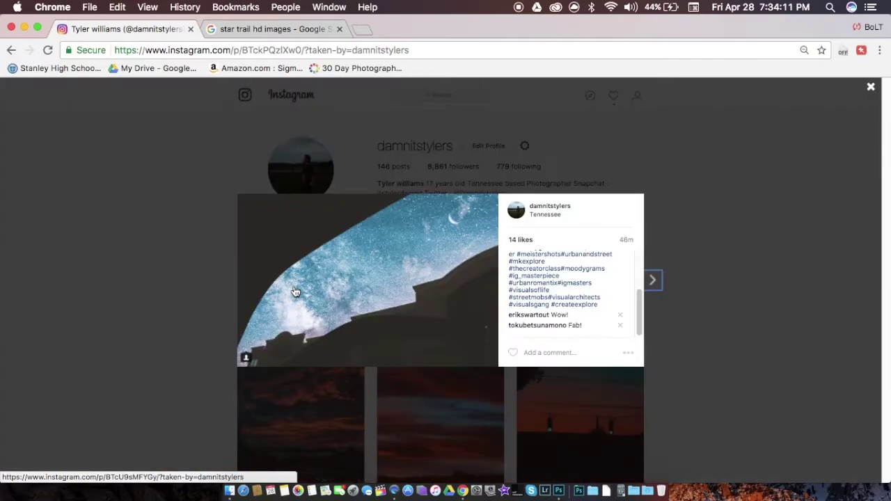
Close the enlarged starry-sky post and browse the photo grid on the Instagram profile for editing examples.
{"action": "left_click", "coordinate": [687, 144]}
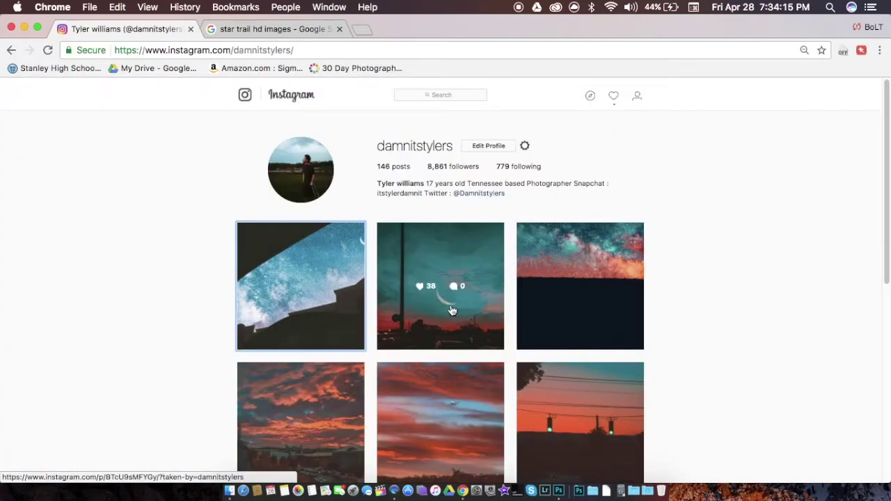
{"action": "scroll", "coordinate": [480, 308], "scroll_direction": "down", "scroll_amount": 5}
{"action": "scroll", "coordinate": [553, 271], "scroll_direction": "up", "scroll_amount": 4}
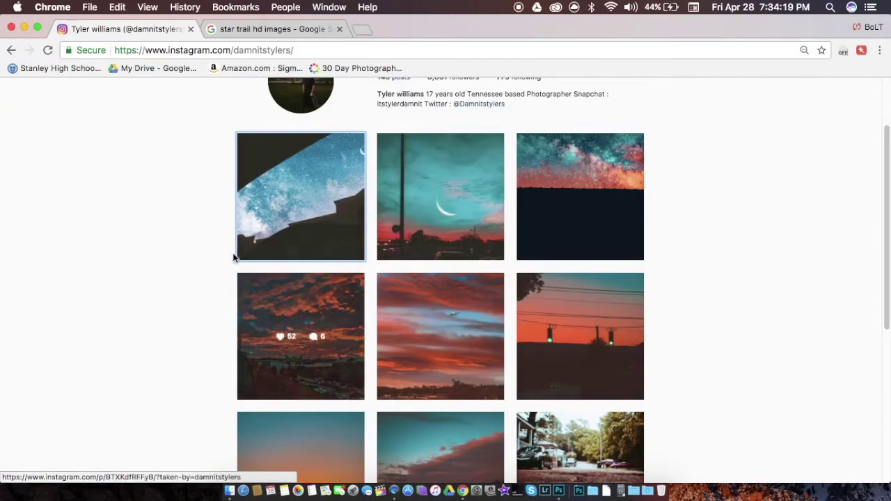
{"action": "scroll", "coordinate": [233, 253], "scroll_direction": "down", "scroll_amount": 5}
{"action": "scroll", "coordinate": [417, 327], "scroll_direction": "up", "scroll_amount": 2}
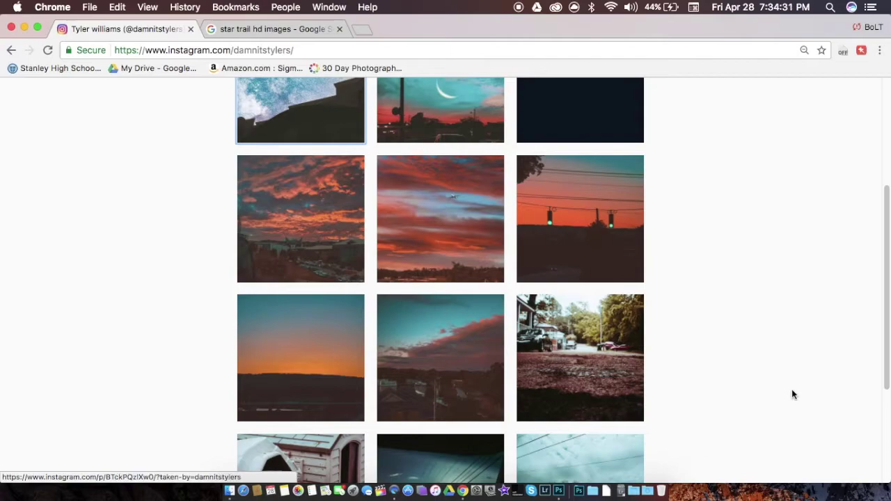
{"action": "scroll", "coordinate": [412, 359], "scroll_direction": "up", "scroll_amount": 1}
{"action": "scroll", "coordinate": [412, 358], "scroll_direction": "up", "scroll_amount": 2}
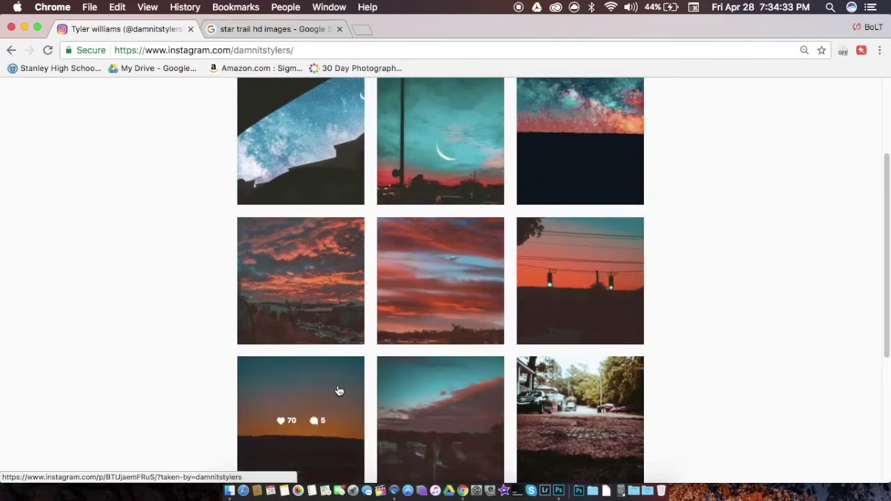
View the orange sunset, crescent moon and starry-sky posts enlarged, closing each one after viewing.
{"action": "left_click", "coordinate": [338, 390]}
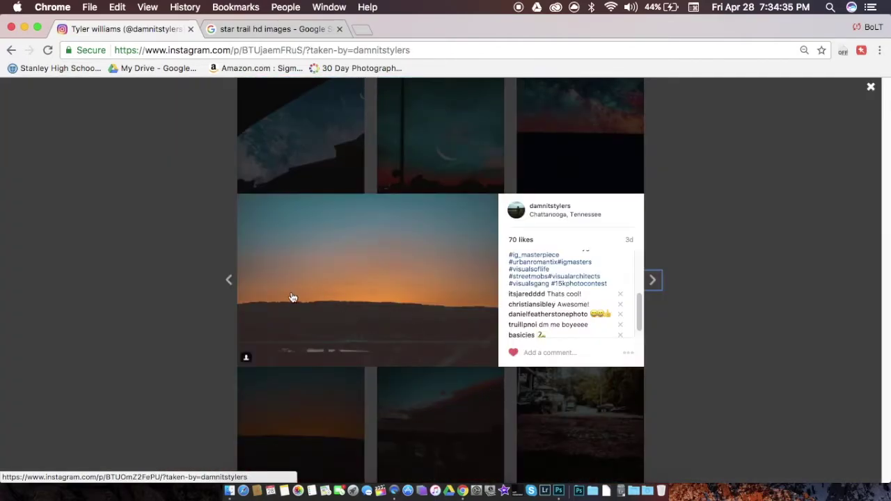
{"action": "left_click", "coordinate": [274, 266]}
{"action": "left_click", "coordinate": [146, 204]}
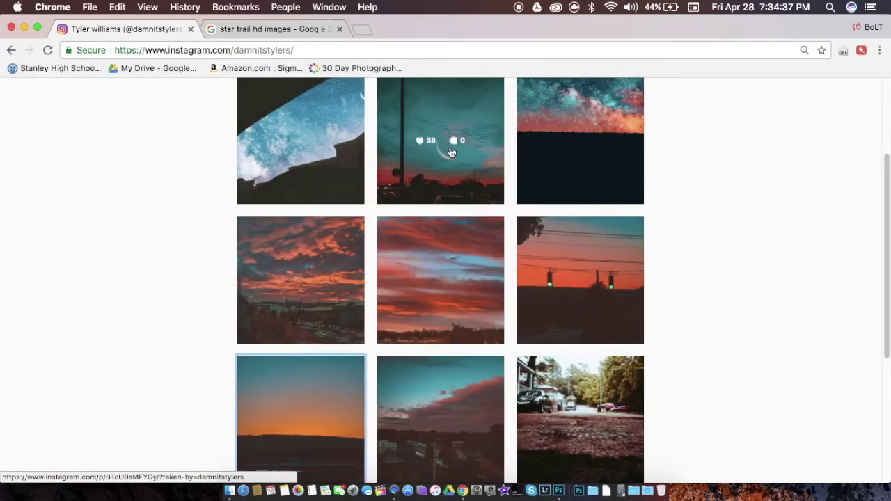
{"action": "left_click", "coordinate": [478, 168]}
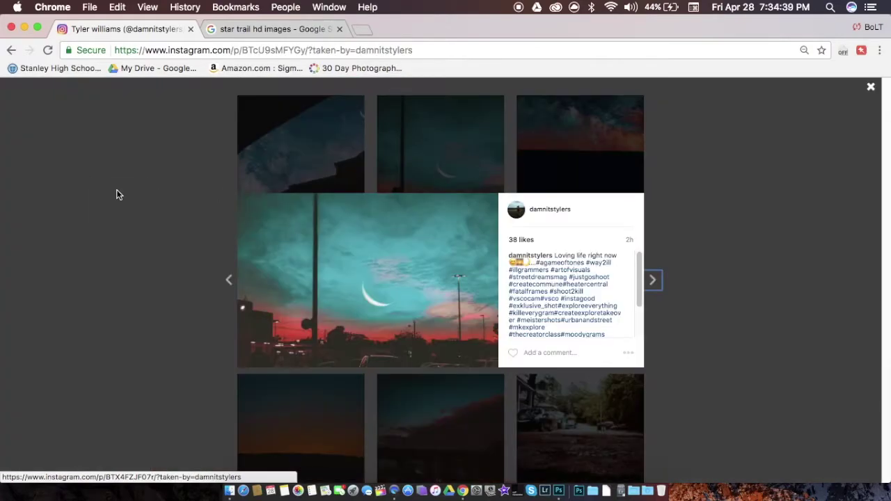
{"action": "left_click", "coordinate": [116, 189]}
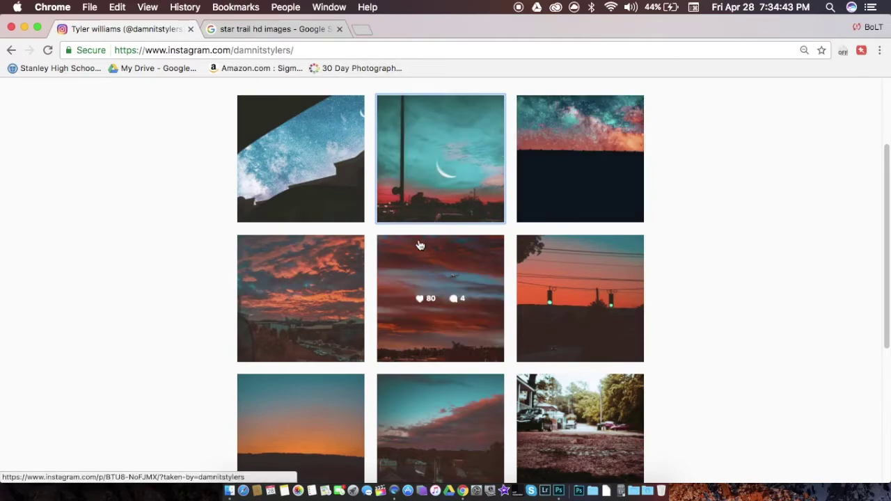
{"action": "left_click", "coordinate": [215, 31]}
{"action": "left_click", "coordinate": [125, 29]}
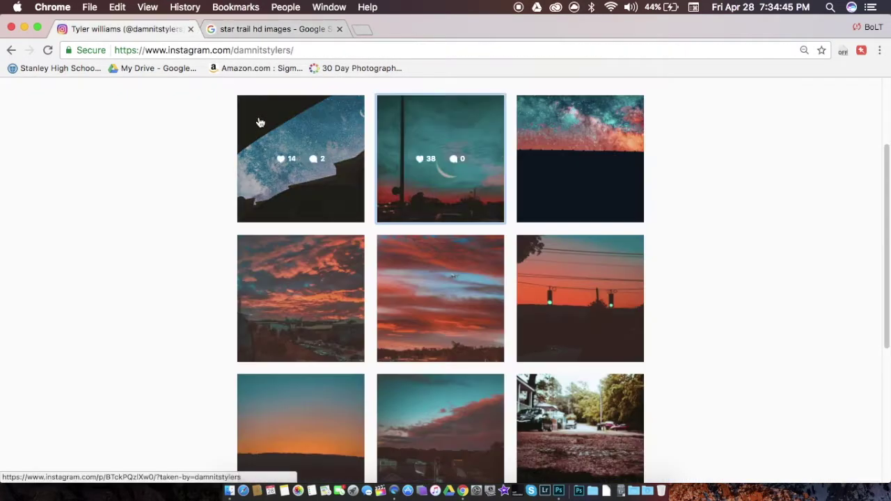
{"action": "left_click", "coordinate": [259, 119]}
{"action": "left_click", "coordinate": [493, 125]}
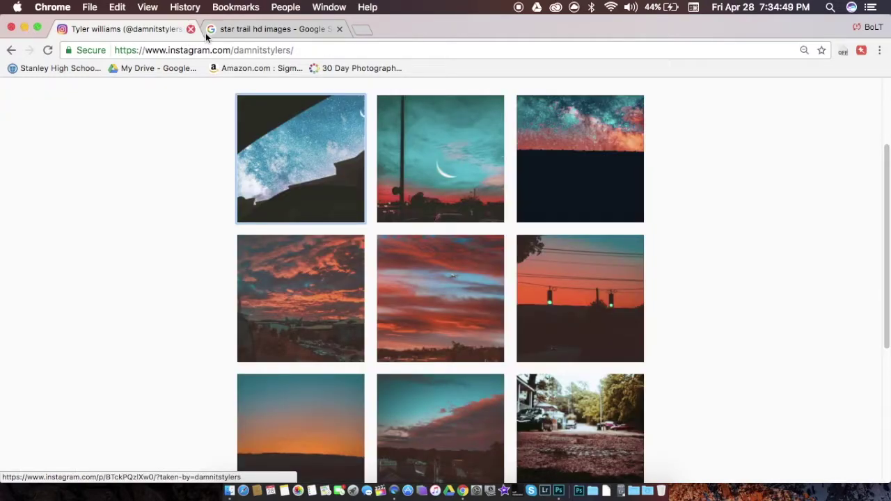
Search Google Images for "sunset images hd" and look through the sunset photos.
{"action": "left_click", "coordinate": [230, 29]}
{"action": "scroll", "coordinate": [114, 145], "scroll_direction": "up", "scroll_amount": 10}
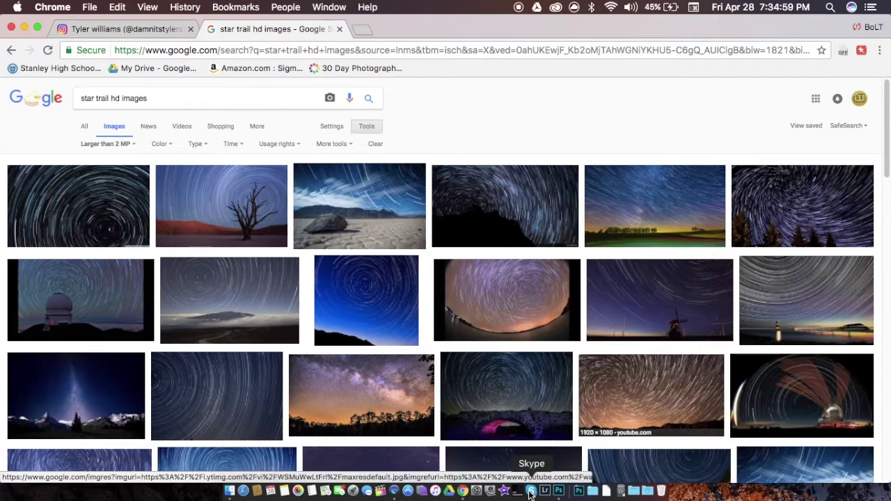
{"action": "left_click_drag", "start_coordinate": [181, 94], "coordinate": [2, 36]}
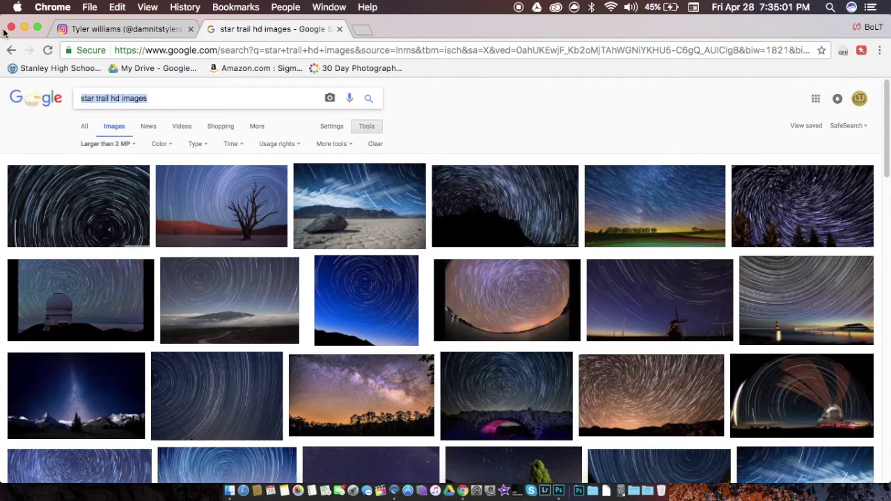
{"action": "type", "text": "sunset "}
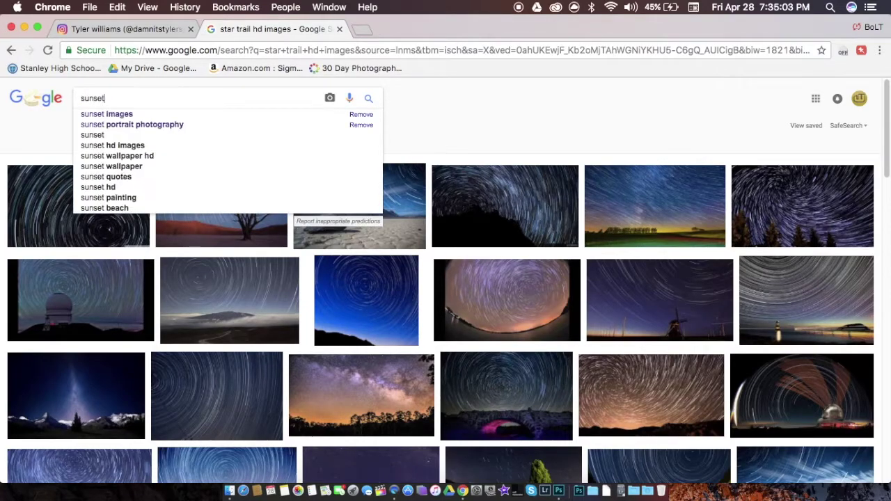
{"action": "type", "text": "images hd"}
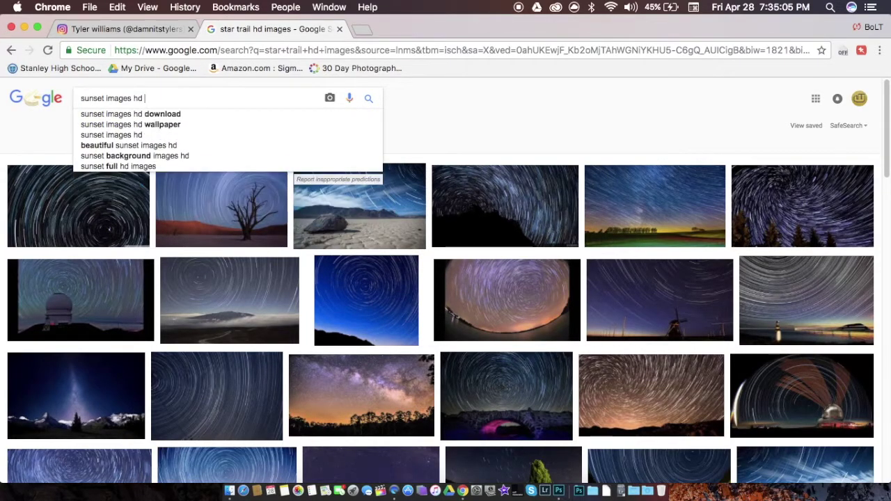
{"action": "key", "text": "Return"}
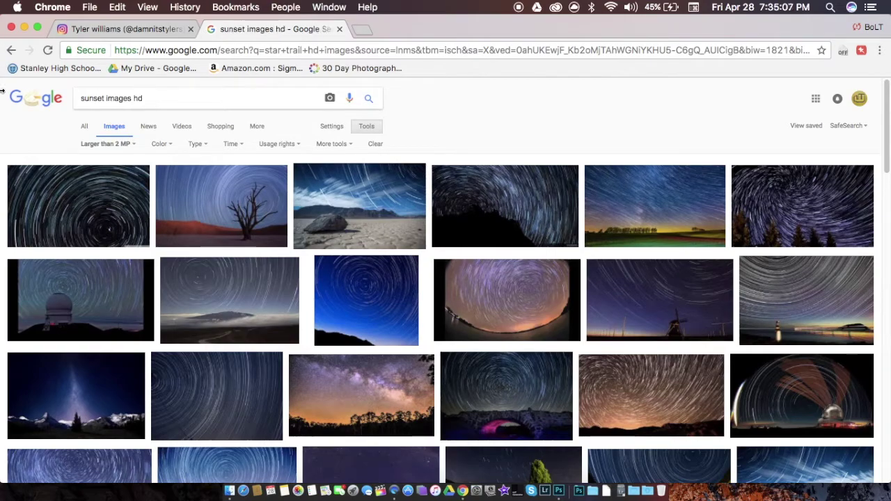
{"action": "scroll", "coordinate": [521, 312], "scroll_direction": "down", "scroll_amount": 3}
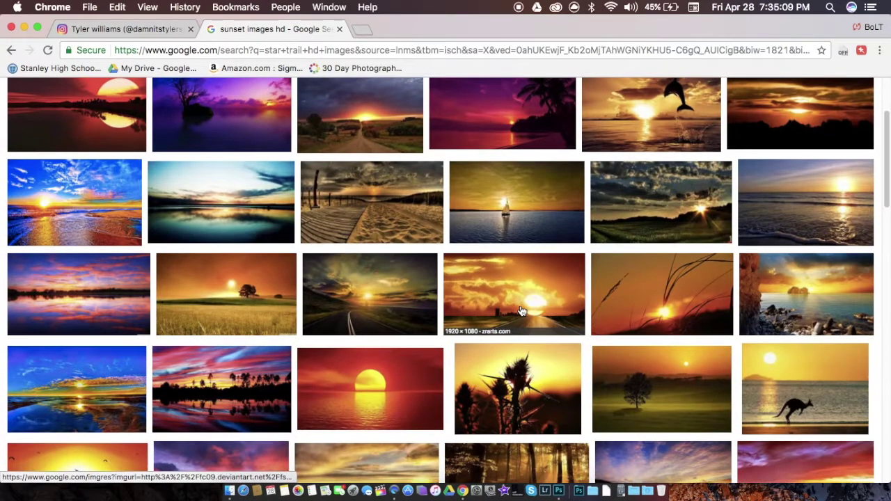
{"action": "scroll", "coordinate": [622, 263], "scroll_direction": "up", "scroll_amount": 3}
{"action": "scroll", "coordinate": [542, 313], "scroll_direction": "down", "scroll_amount": 1}
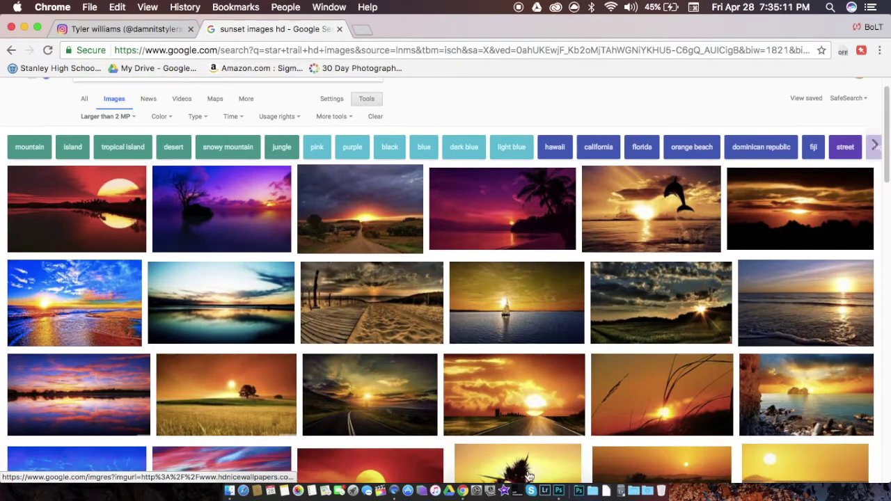
Switch to Photoshop and bring up the dialog for opening image files.
{"action": "left_click", "coordinate": [558, 490]}
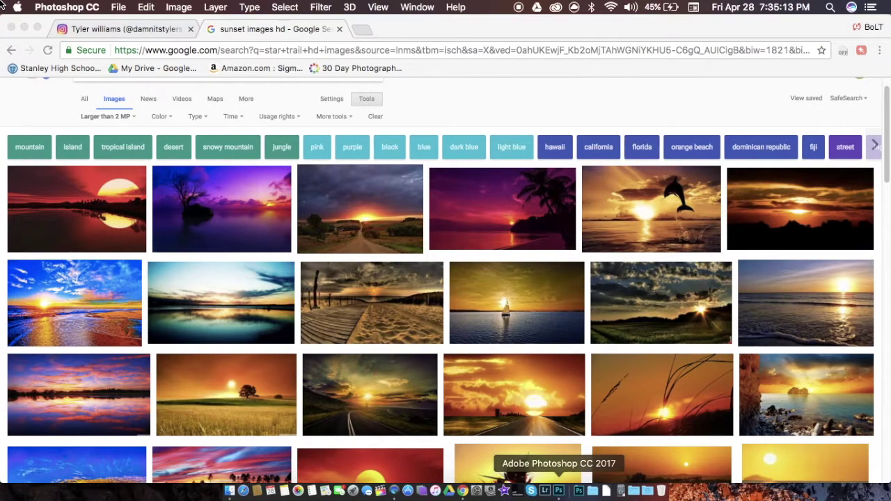
{"action": "left_click", "coordinate": [118, 7]}
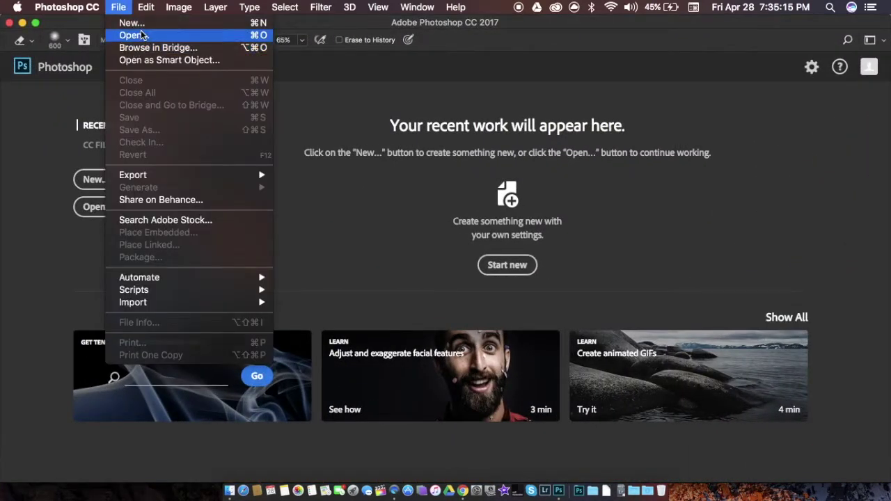
{"action": "left_click", "coordinate": [132, 34]}
{"action": "left_click", "coordinate": [277, 129]}
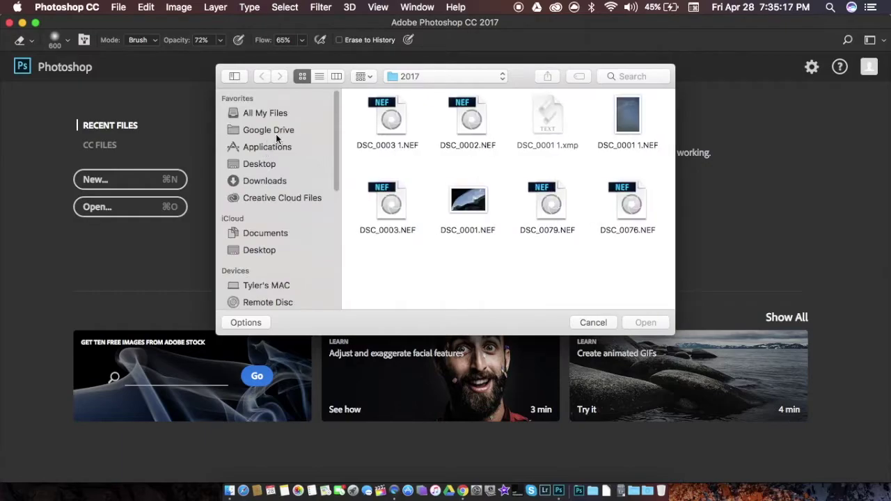
{"action": "scroll", "coordinate": [262, 255], "scroll_direction": "down", "scroll_amount": 5}
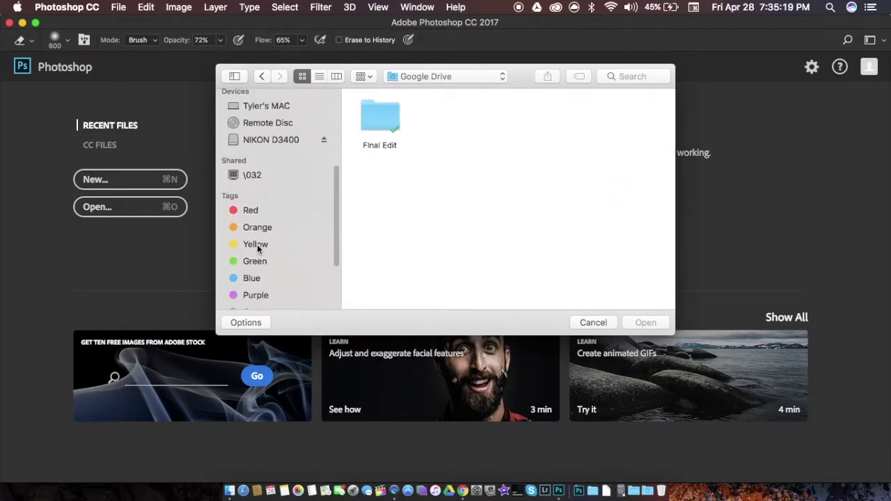
{"action": "left_click", "coordinate": [288, 140]}
{"action": "double_click", "coordinate": [380, 119]}
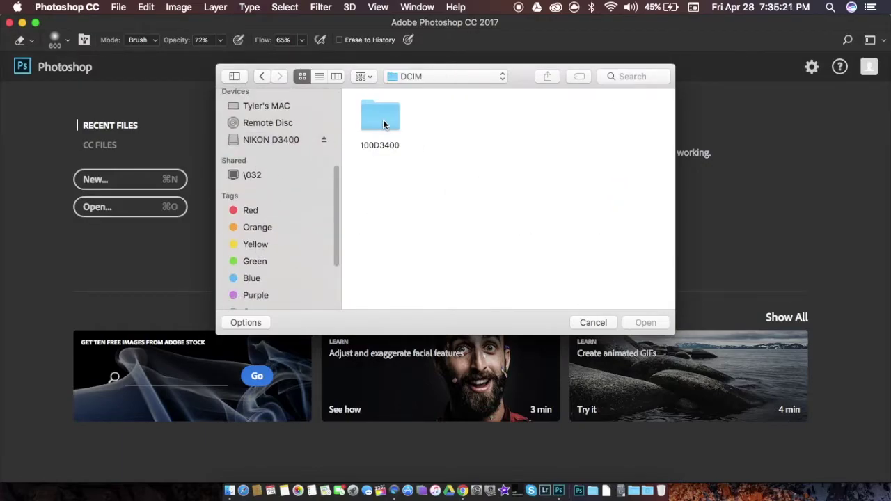
{"action": "double_click", "coordinate": [381, 119]}
{"action": "left_click_drag", "start_coordinate": [527, 147], "coordinate": [344, 94]}
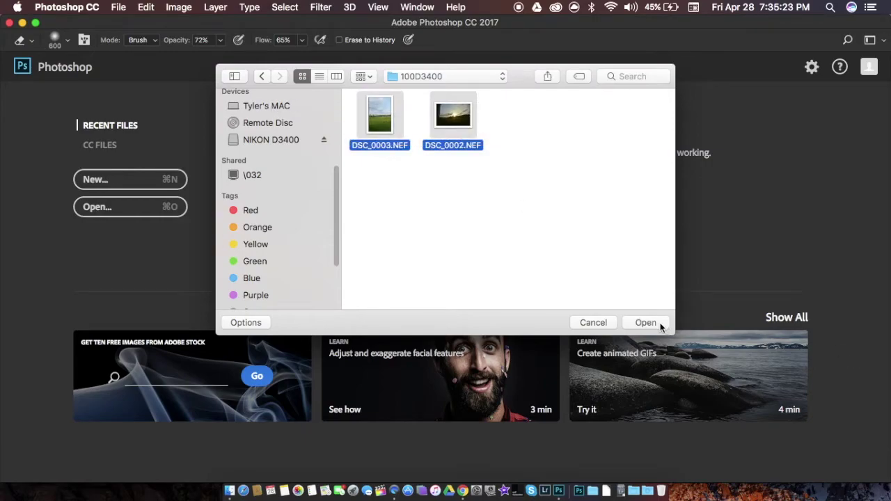
Open DSC_0002.NEF and DSC_0003 1.NEF together from the 2017 folder in iCloud Documents.
{"action": "scroll", "coordinate": [274, 272], "scroll_direction": "up", "scroll_amount": 10}
{"action": "scroll", "coordinate": [262, 198], "scroll_direction": "down", "scroll_amount": 5}
{"action": "scroll", "coordinate": [282, 189], "scroll_direction": "up", "scroll_amount": 2}
{"action": "scroll", "coordinate": [283, 188], "scroll_direction": "up", "scroll_amount": 3}
{"action": "left_click", "coordinate": [273, 221]}
{"action": "double_click", "coordinate": [380, 109]}
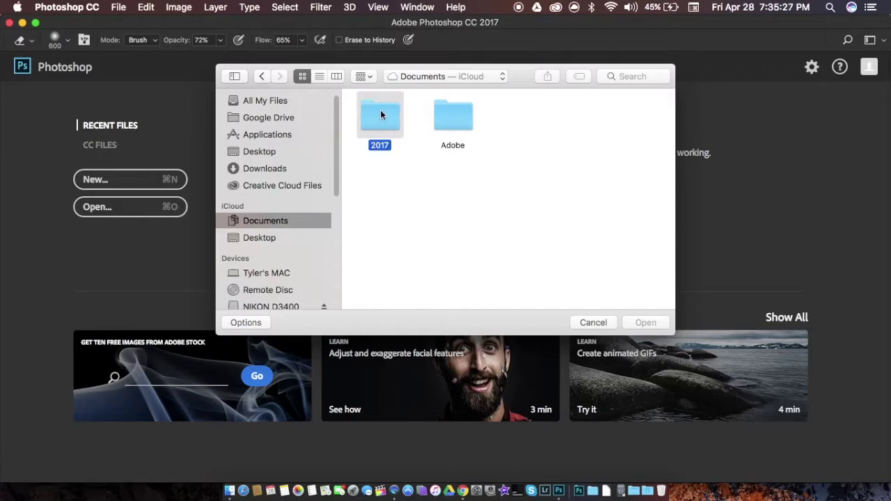
{"action": "left_click_drag", "start_coordinate": [380, 115], "coordinate": [408, 124]}
{"action": "left_click", "coordinate": [396, 124], "text": "super"}
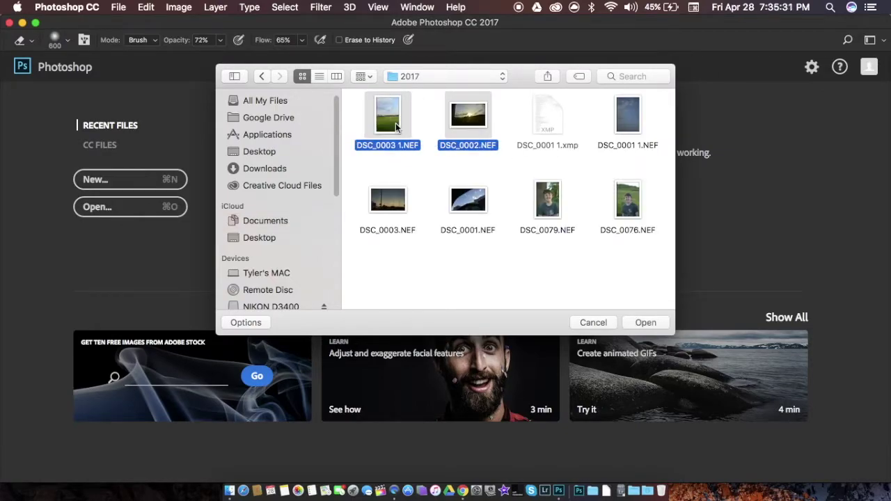
{"action": "left_click", "coordinate": [645, 322]}
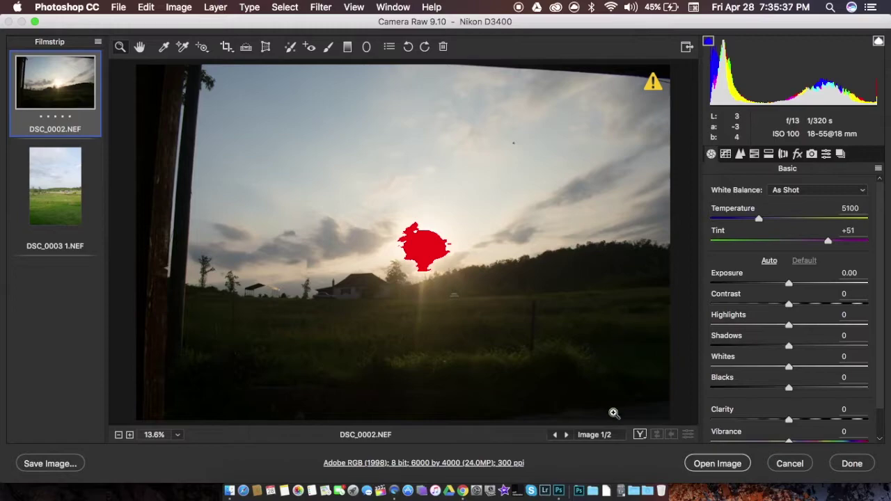
Apply the "00 - Reset NATE Cam" preset to DSC_0002.NEF, leaving the workflow options as they are.
{"action": "left_click", "coordinate": [459, 463]}
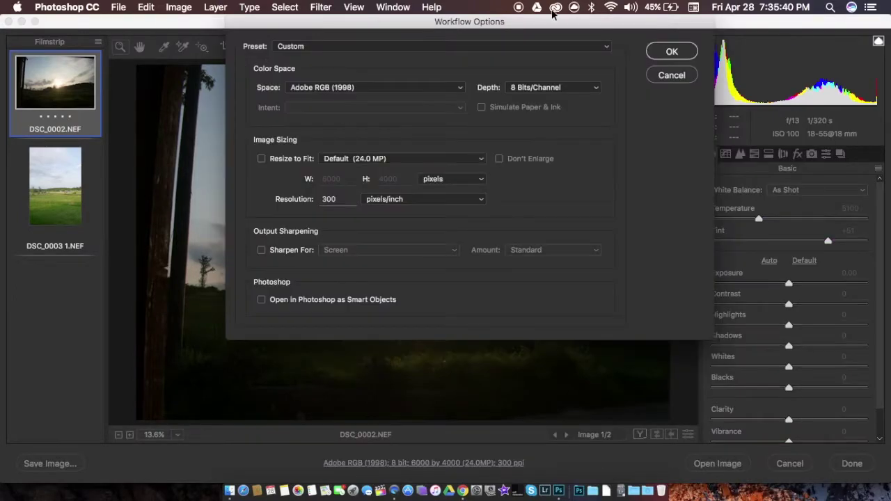
{"action": "left_click", "coordinate": [670, 75]}
{"action": "left_click", "coordinate": [828, 154]}
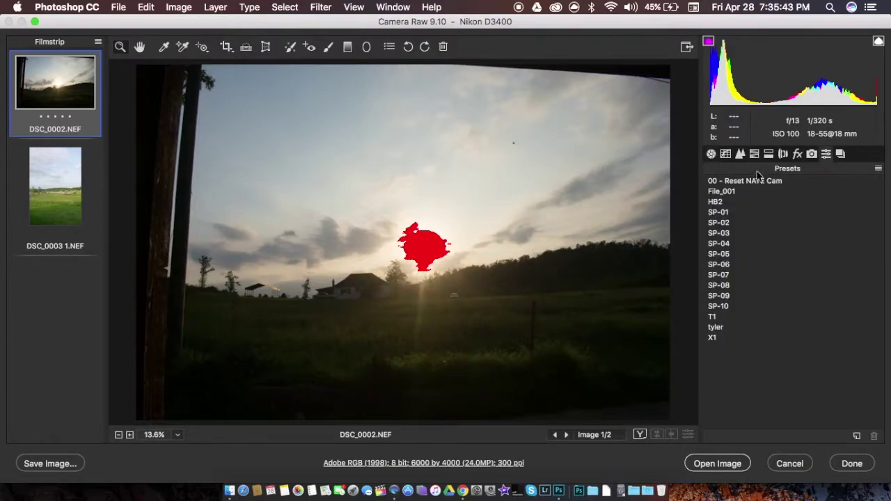
{"action": "left_click", "coordinate": [754, 183]}
Reduce the highlights of DSC_0002.NEF to -26 in the basic adjustments.
{"action": "left_click", "coordinate": [710, 154]}
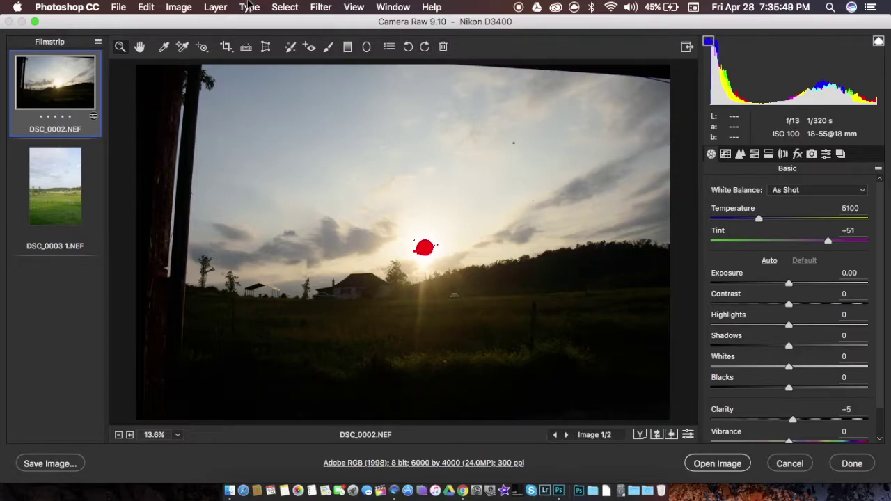
{"action": "left_click", "coordinate": [34, 7]}
{"action": "left_click", "coordinate": [63, 6]}
{"action": "left_click_drag", "start_coordinate": [790, 328], "coordinate": [768, 326]}
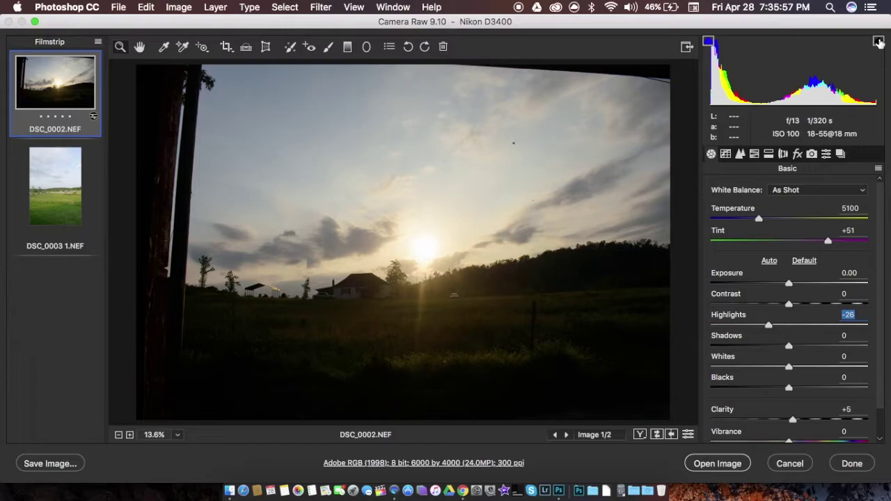
{"action": "right_click", "coordinate": [879, 42]}
Apply the "00 - Reset NATE Cam" preset to DSC_0003 1.NEF.
{"action": "left_click", "coordinate": [69, 197]}
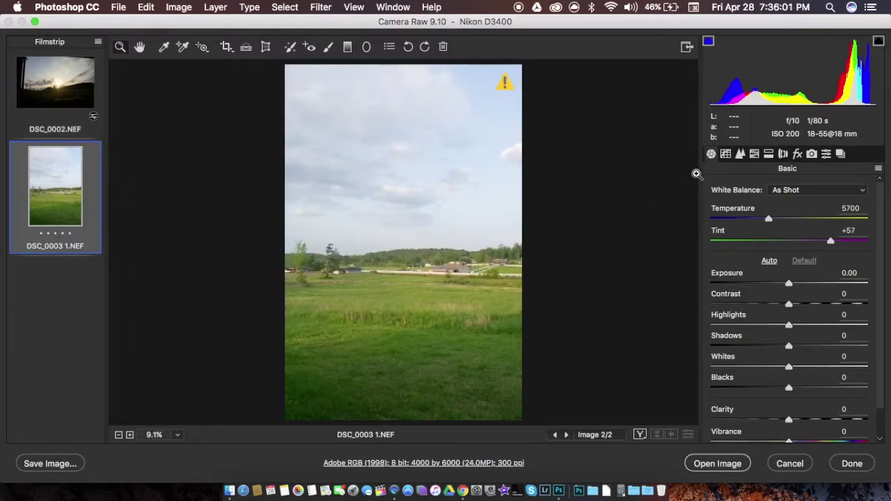
{"action": "left_click", "coordinate": [826, 154]}
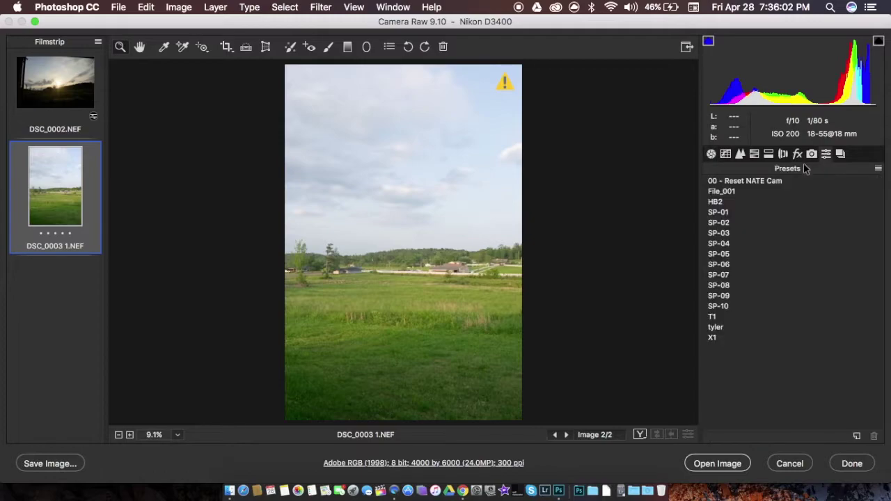
{"action": "left_click", "coordinate": [758, 183]}
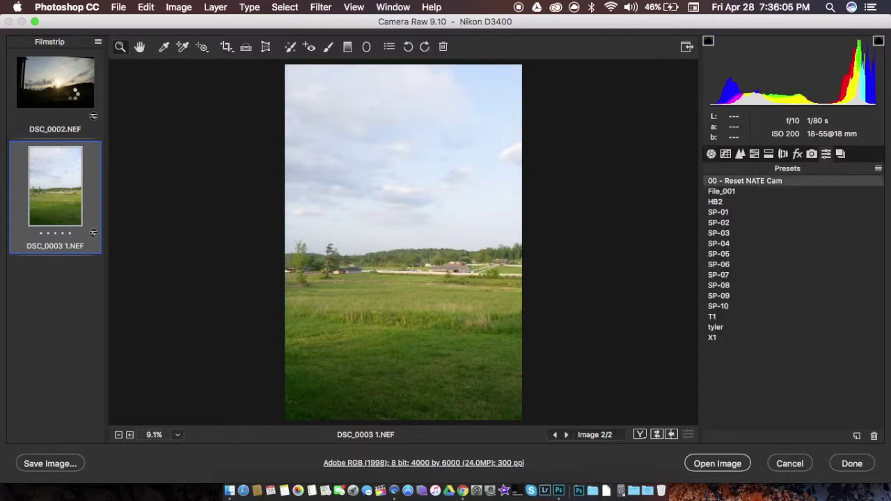
Review the basic, preset, effects and camera calibration settings of DSC_0002.NEF.
{"action": "left_click", "coordinate": [74, 94]}
{"action": "left_click", "coordinate": [711, 155]}
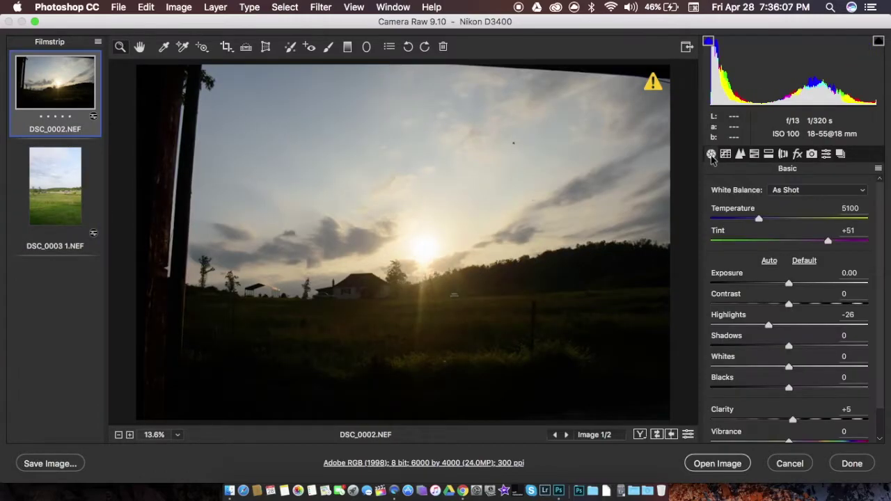
{"action": "scroll", "coordinate": [783, 356], "scroll_direction": "down", "scroll_amount": 2}
{"action": "left_click", "coordinate": [825, 155]}
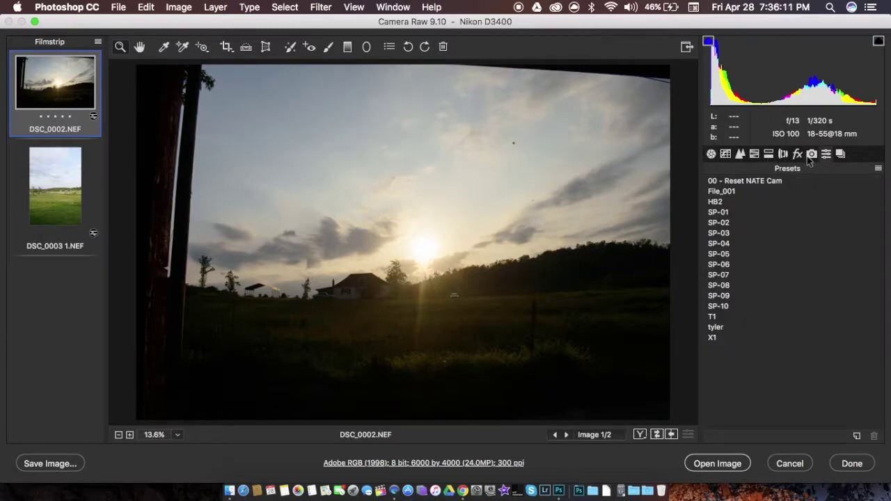
{"action": "left_click", "coordinate": [811, 154]}
{"action": "left_click", "coordinate": [798, 154]}
{"action": "left_click", "coordinate": [812, 154]}
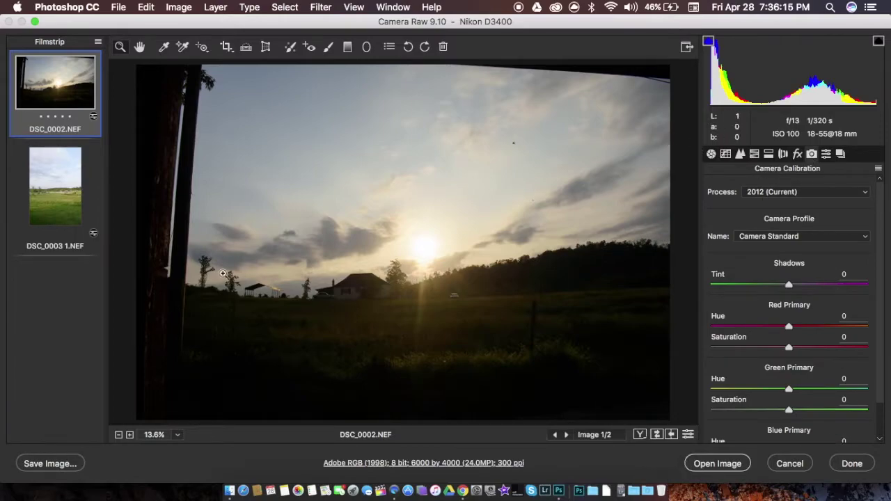
Open DSC_0002.NEF and DSC_0003 1.NEF together from Camera Raw as Photoshop documents.
{"action": "left_click", "coordinate": [75, 206], "text": "shift"}
{"action": "left_click", "coordinate": [721, 465]}
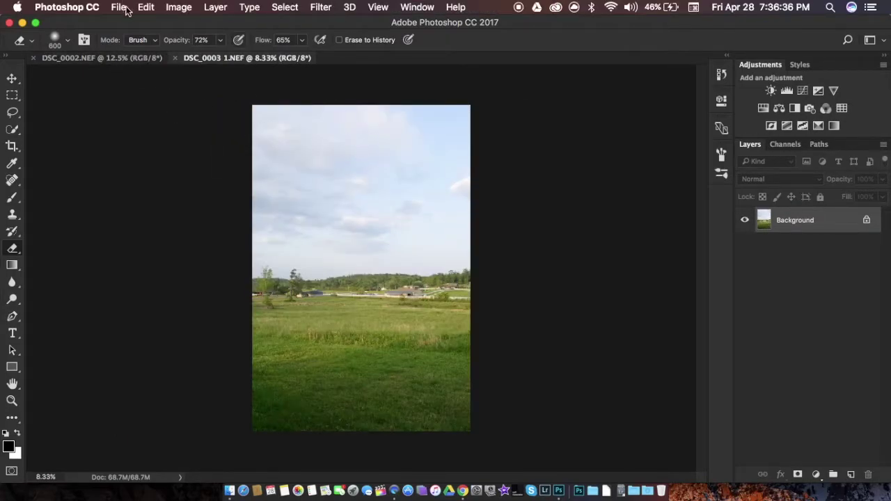
Convert the locked Background in both DSC_0002.NEF and DSC_0003 1.NEF into a regular layer named Layer 0.
{"action": "left_click", "coordinate": [120, 59]}
{"action": "double_click", "coordinate": [799, 221]}
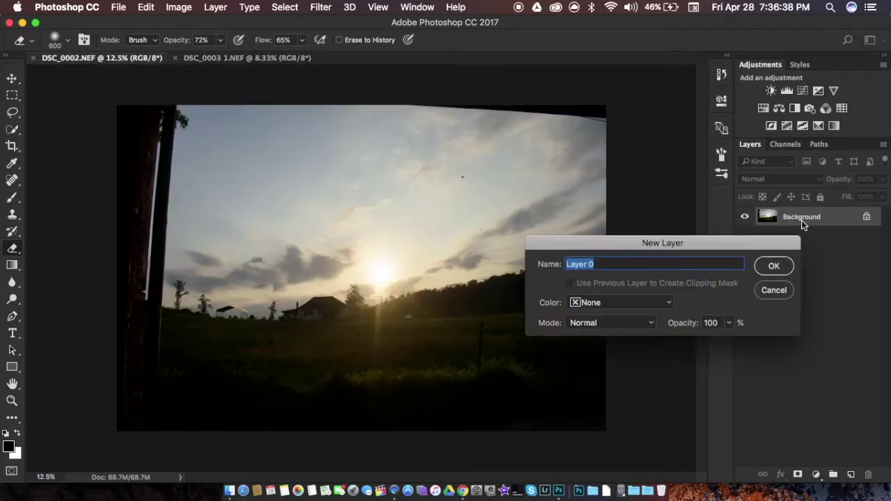
{"action": "left_click", "coordinate": [771, 267]}
{"action": "left_click", "coordinate": [288, 59]}
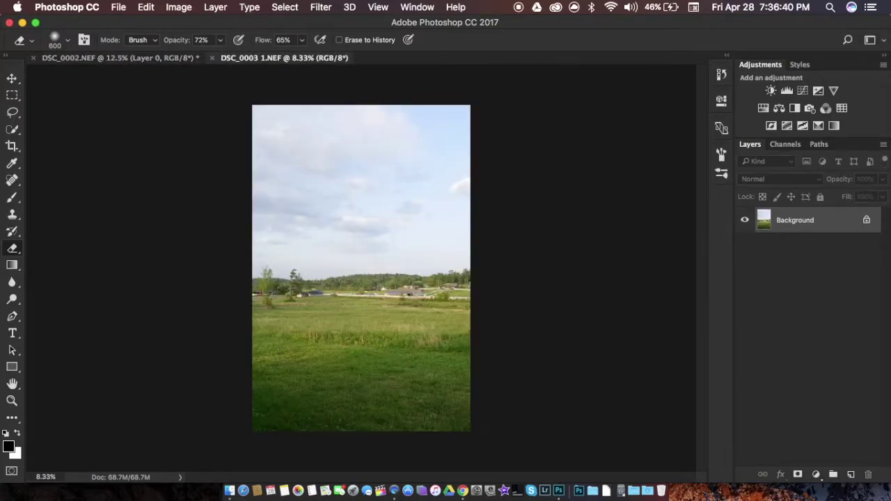
{"action": "double_click", "coordinate": [839, 227]}
{"action": "left_click", "coordinate": [772, 266]}
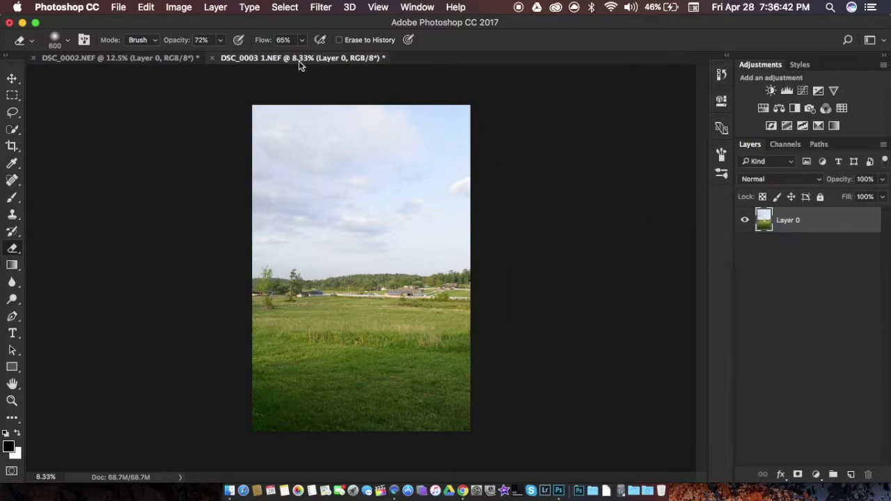
Inspect the bird in the sky and the dark upper edge of DSC_0002.NEF up close.
{"action": "left_click", "coordinate": [122, 55]}
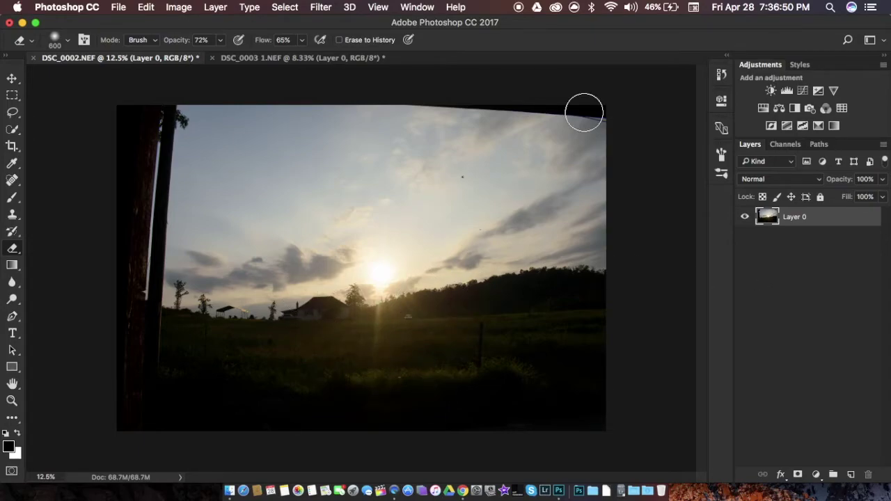
{"action": "scroll", "coordinate": [584, 113], "scroll_direction": "up", "scroll_amount": 5}
{"action": "left_click_drag", "start_coordinate": [597, 132], "coordinate": [640, 142]}
{"action": "scroll", "coordinate": [373, 238], "scroll_direction": "up", "scroll_amount": 4}
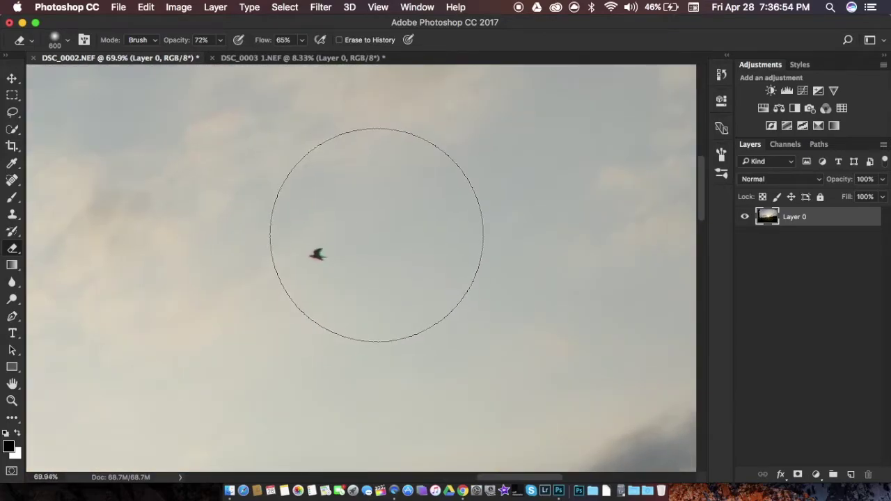
{"action": "scroll", "coordinate": [377, 235], "scroll_direction": "down", "scroll_amount": 7}
{"action": "scroll", "coordinate": [377, 235], "scroll_direction": "down", "scroll_amount": 3}
{"action": "scroll", "coordinate": [384, 219], "scroll_direction": "up", "scroll_amount": 2}
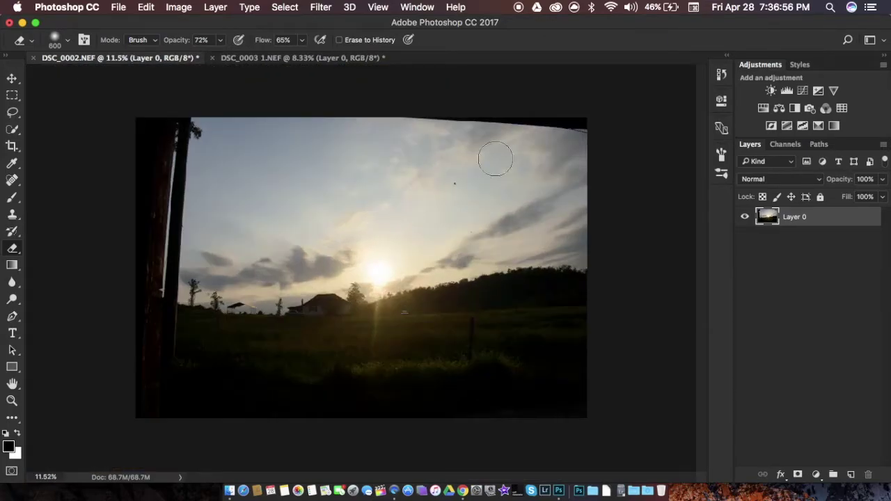
{"action": "scroll", "coordinate": [578, 144], "scroll_direction": "up", "scroll_amount": 4}
{"action": "scroll", "coordinate": [578, 145], "scroll_direction": "up", "scroll_amount": 3}
{"action": "left_click_drag", "start_coordinate": [362, 243], "coordinate": [274, 347]}
{"action": "scroll", "coordinate": [273, 348], "scroll_direction": "down", "scroll_amount": 3}
{"action": "right_click", "coordinate": [350, 295]}
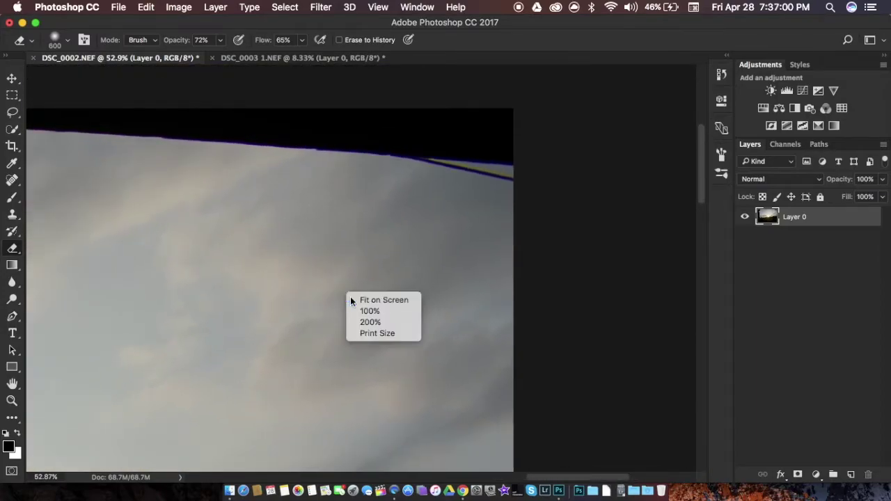
{"action": "left_click", "coordinate": [359, 295]}
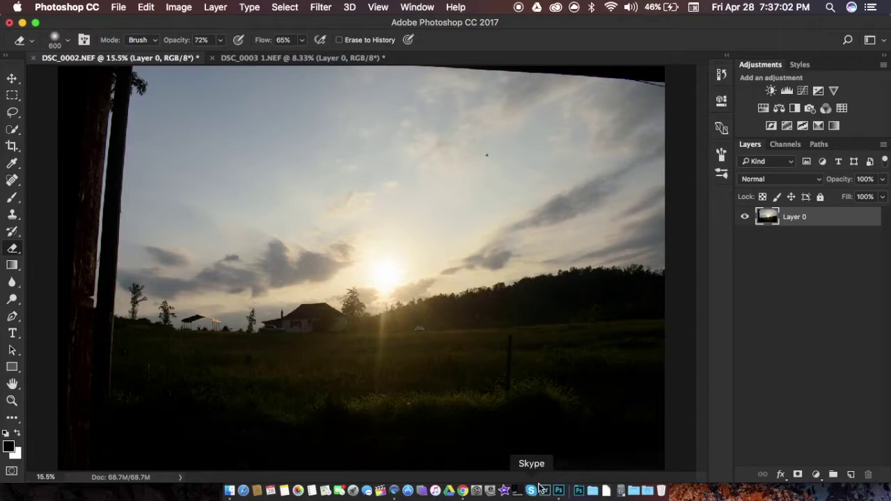
Reduce the Eraser brush size to 250.
{"action": "key", "text": "bracketleft"}
{"action": "key", "text": "bracketleft"}
{"action": "key", "text": "bracketleft"}
{"action": "key", "text": "bracketleft"}
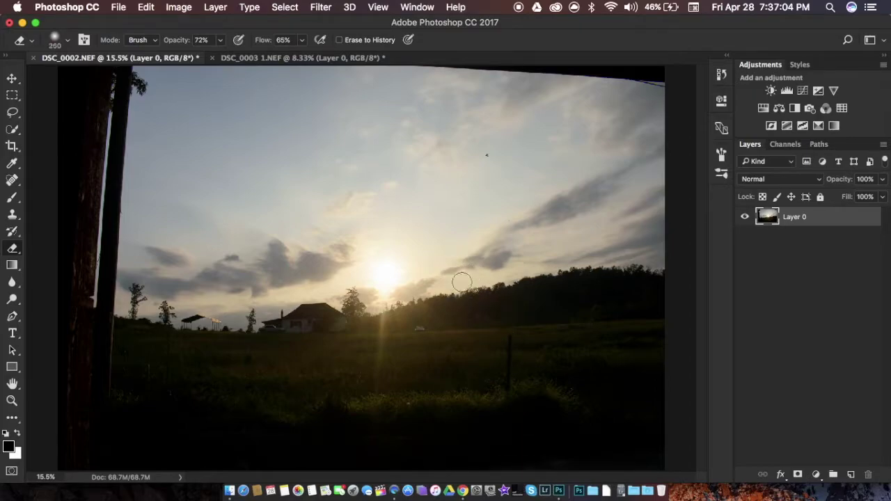
Switch to Chrome and browse the sunset image results for a sky that suits the photo in Photoshop.
{"action": "left_click", "coordinate": [462, 491]}
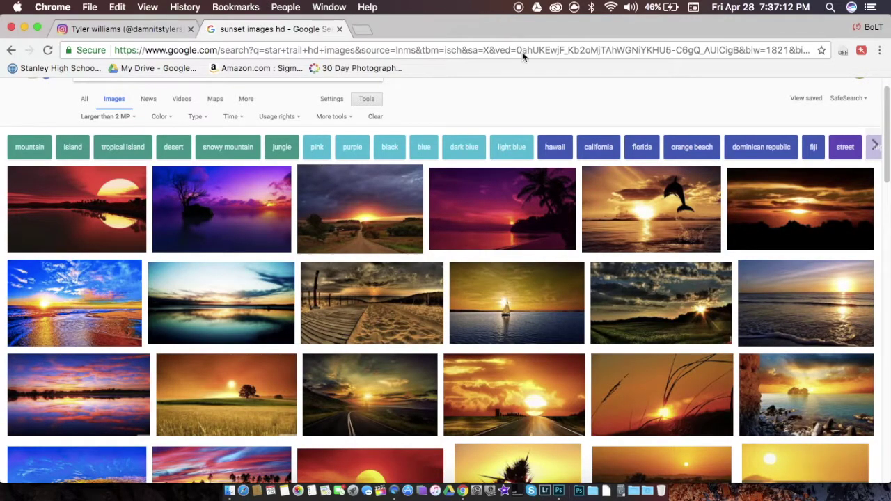
{"action": "scroll", "coordinate": [125, 241], "scroll_direction": "down", "scroll_amount": 3}
{"action": "scroll", "coordinate": [269, 304], "scroll_direction": "down", "scroll_amount": 4}
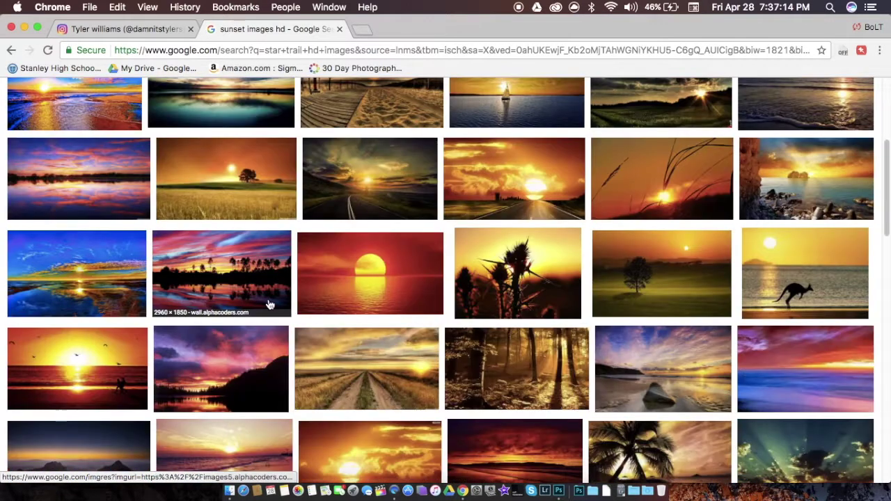
{"action": "scroll", "coordinate": [646, 161], "scroll_direction": "down", "scroll_amount": 1}
{"action": "scroll", "coordinate": [662, 197], "scroll_direction": "down", "scroll_amount": 4}
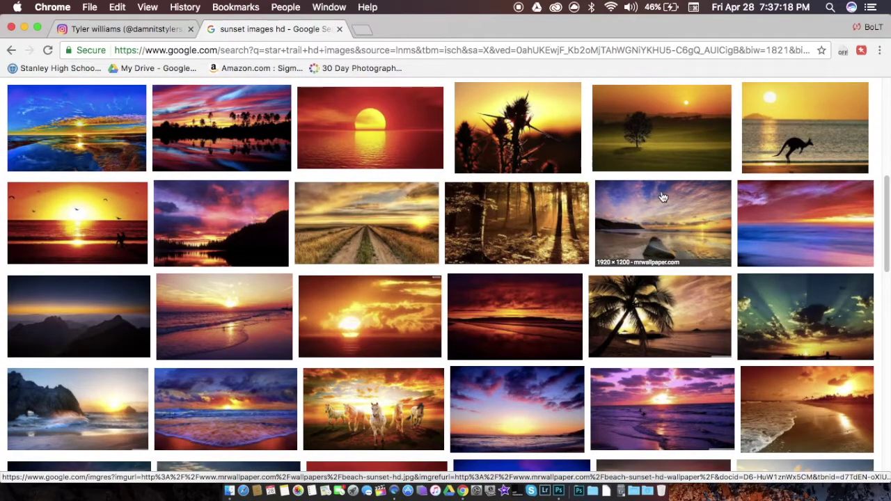
{"action": "left_click", "coordinate": [557, 494]}
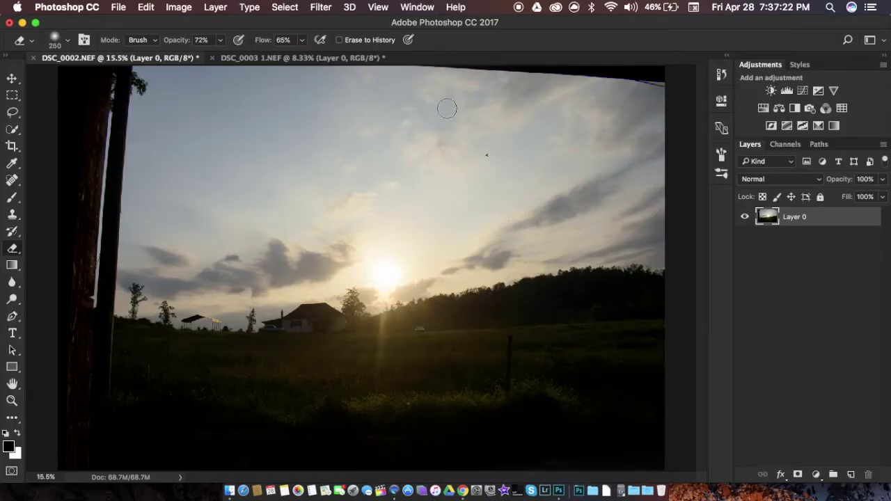
{"action": "left_click", "coordinate": [462, 490]}
{"action": "scroll", "coordinate": [444, 333], "scroll_direction": "down", "scroll_amount": 5}
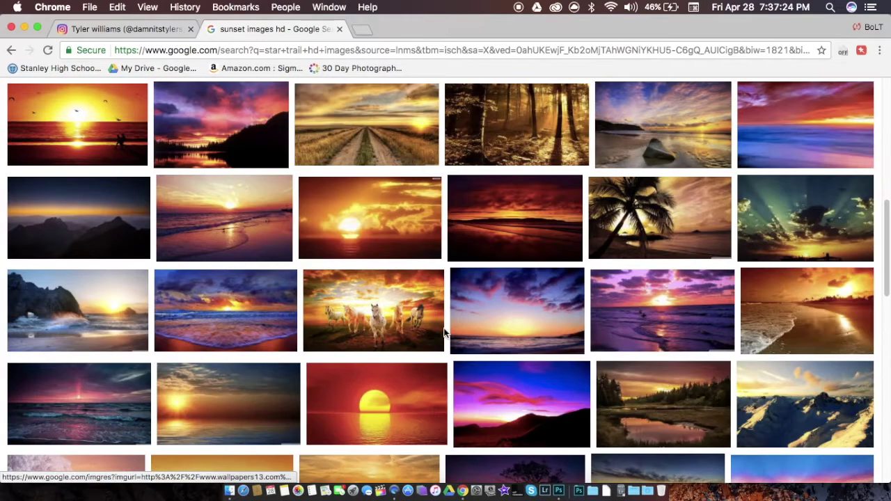
{"action": "scroll", "coordinate": [445, 333], "scroll_direction": "up", "scroll_amount": 15}
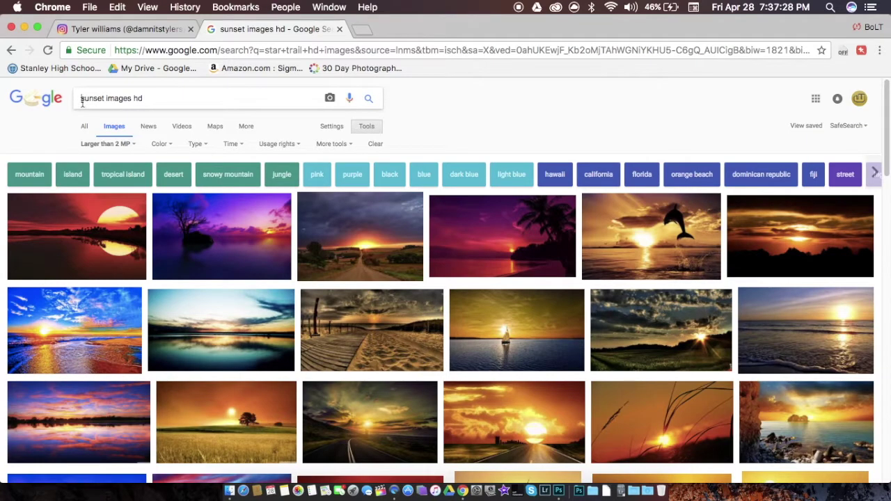
Search Google Images for "clouds sunset images hd" and preview several of the cloudy sunset wallpapers.
{"action": "type", "text": "clouds"}
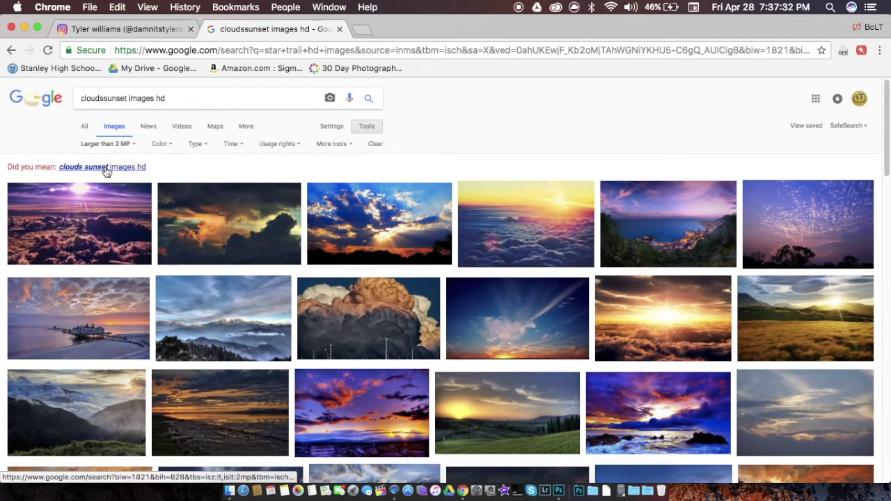
{"action": "left_click", "coordinate": [105, 169]}
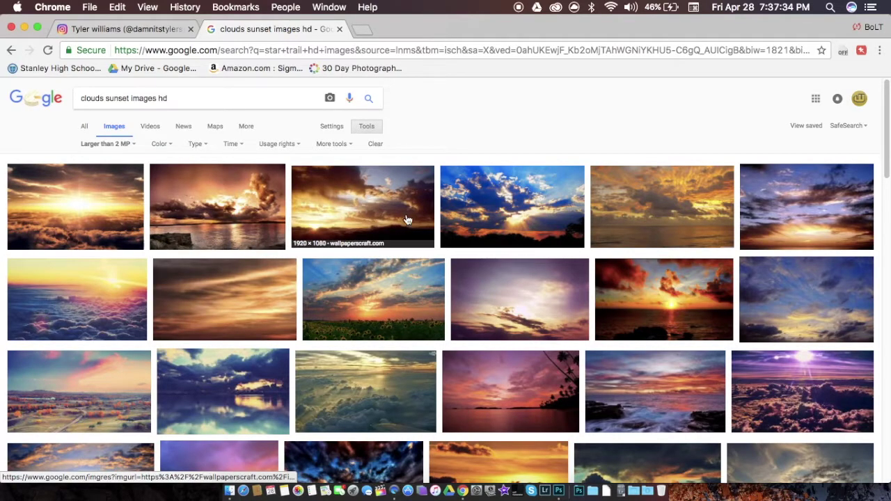
{"action": "left_click", "coordinate": [421, 221]}
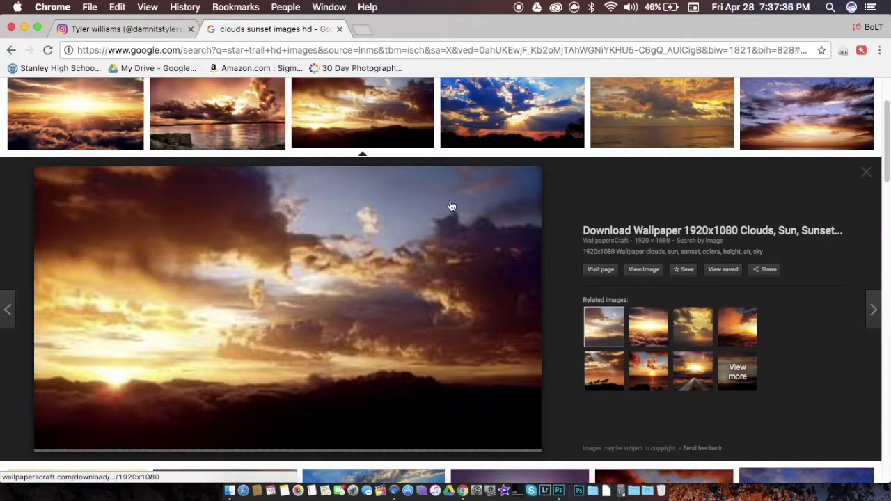
{"action": "left_click", "coordinate": [781, 123]}
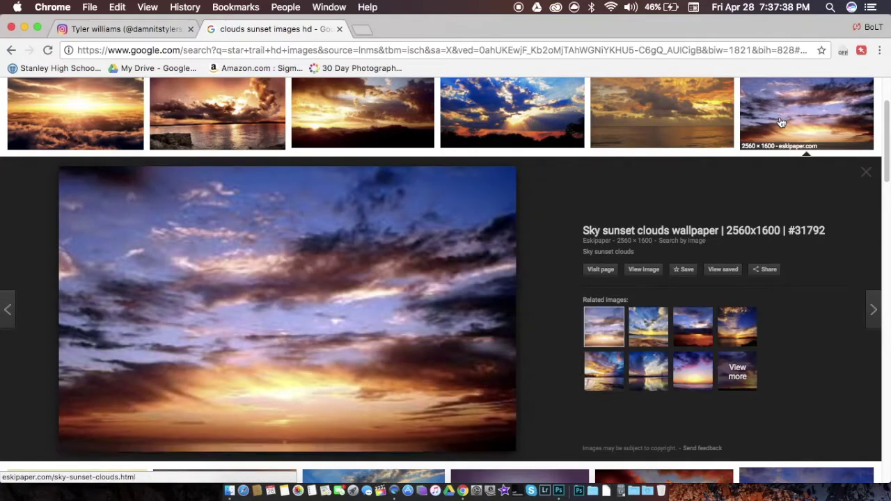
{"action": "left_click", "coordinate": [699, 126]}
{"action": "scroll", "coordinate": [555, 241], "scroll_direction": "down", "scroll_amount": 4}
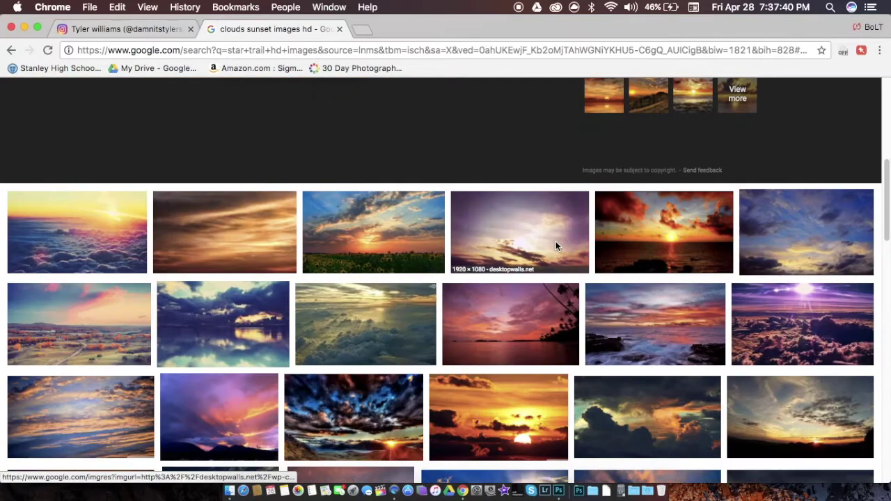
{"action": "scroll", "coordinate": [555, 240], "scroll_direction": "up", "scroll_amount": 5}
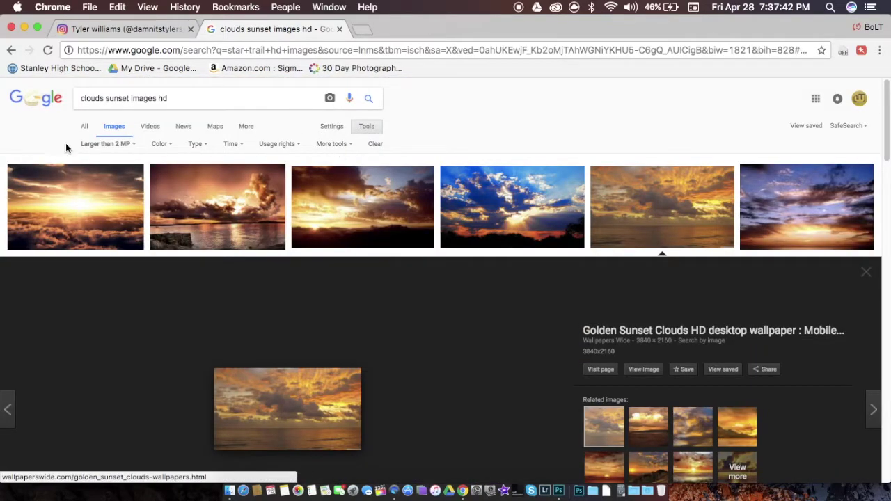
Filter the image results to sizes larger than 2 MP (1600×1200) and check the other size options.
{"action": "left_click", "coordinate": [108, 143]}
{"action": "mouse_move", "coordinate": [144, 215]}
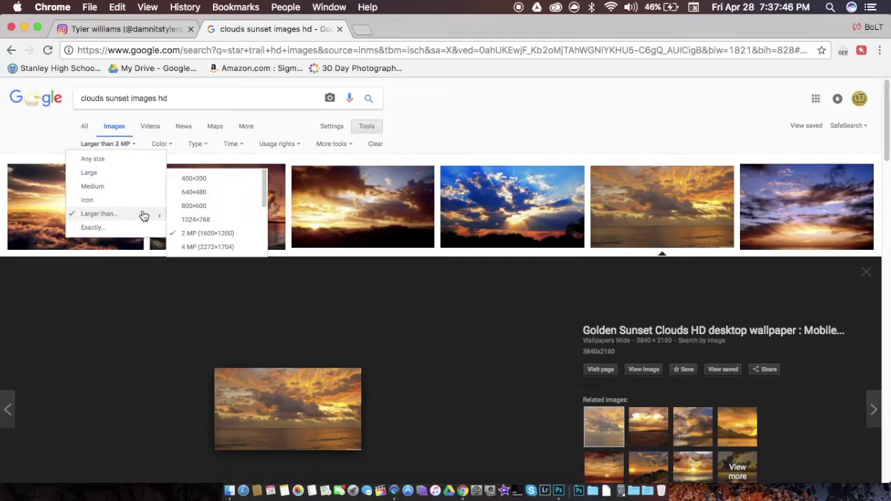
{"action": "left_click", "coordinate": [195, 237]}
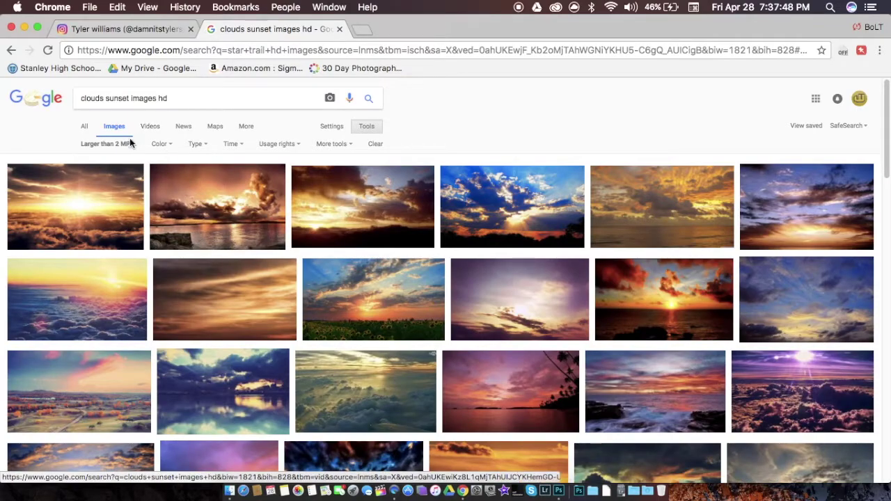
{"action": "left_click", "coordinate": [107, 143]}
{"action": "mouse_move", "coordinate": [142, 219]}
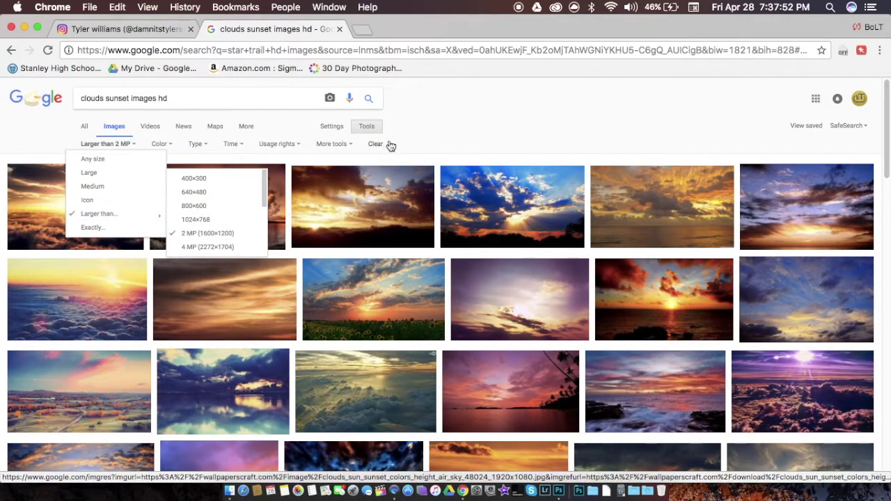
{"action": "left_click", "coordinate": [439, 137]}
Find the 2048 × 1152 WallpapersCraft beach sunset in the results and copy the image.
{"action": "scroll", "coordinate": [452, 143], "scroll_direction": "down", "scroll_amount": 5}
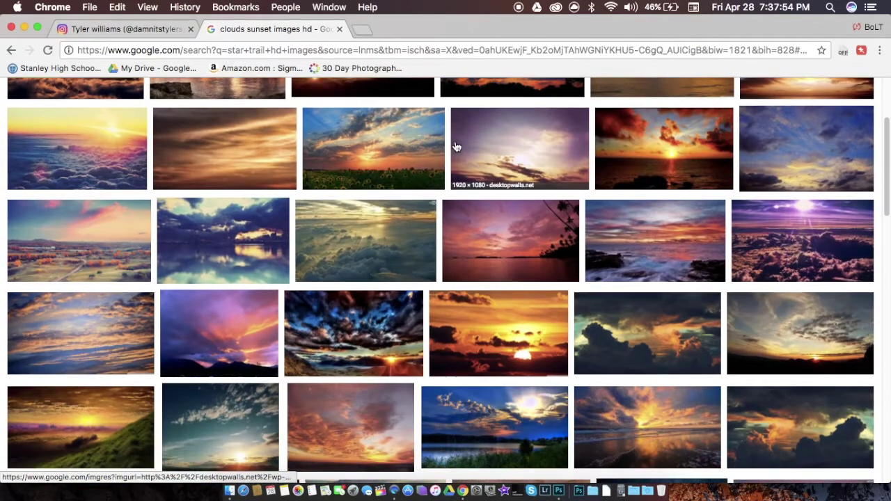
{"action": "scroll", "coordinate": [456, 146], "scroll_direction": "down", "scroll_amount": 3}
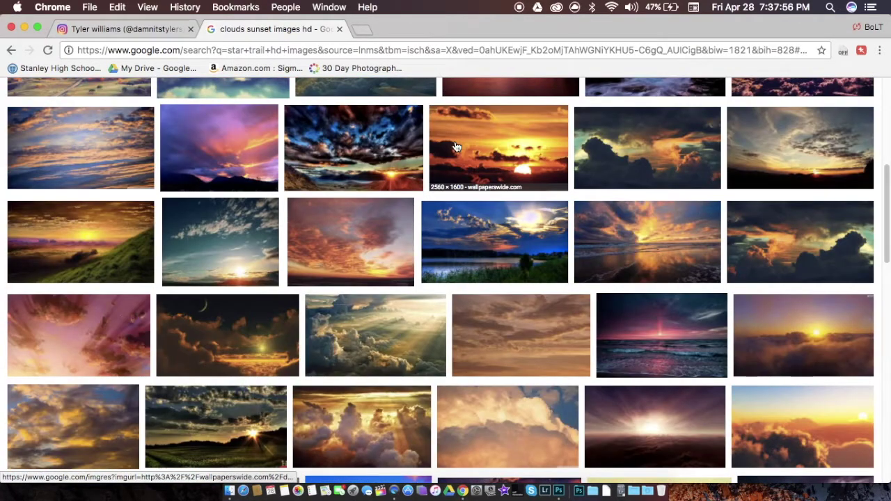
{"action": "left_click", "coordinate": [686, 243]}
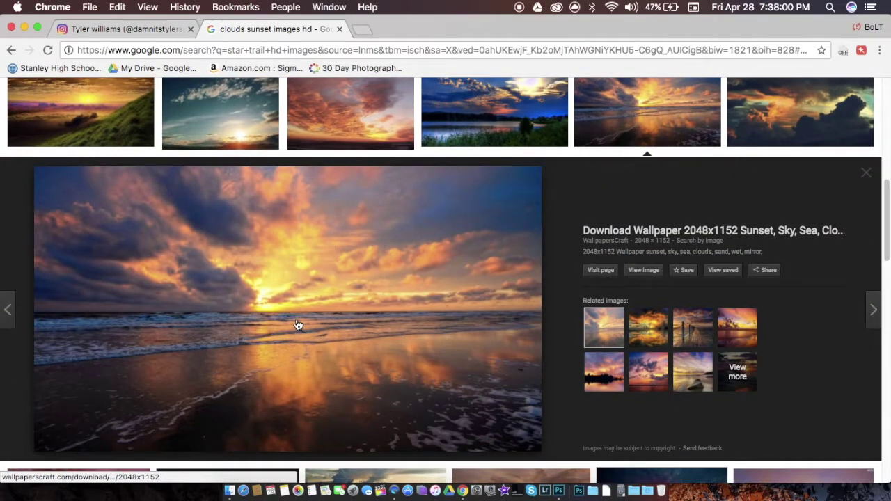
{"action": "right_click", "coordinate": [297, 325]}
{"action": "left_click", "coordinate": [334, 423]}
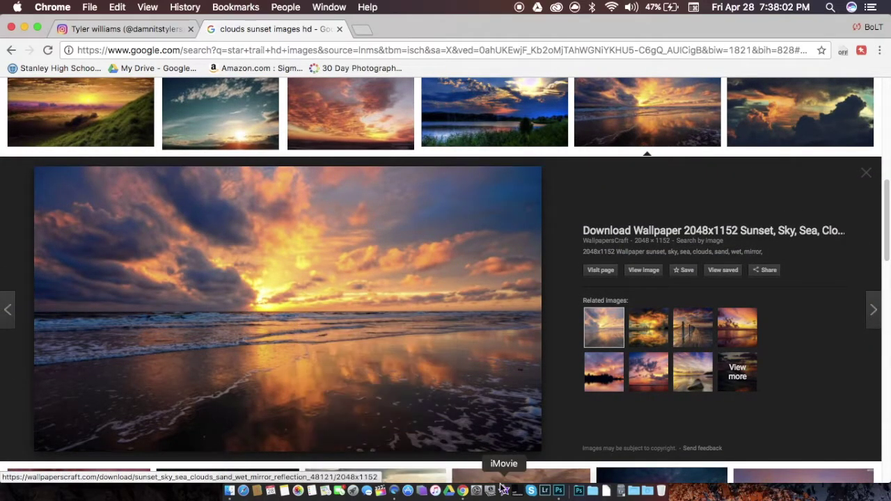
Switch to Photoshop and paste the copied sunset into DSC_0002.NEF as a new layer.
{"action": "left_click", "coordinate": [557, 481]}
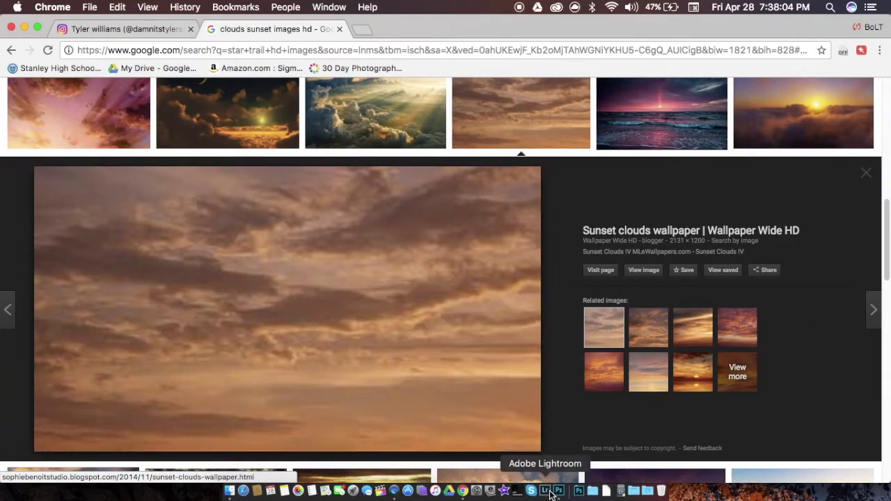
{"action": "left_click", "coordinate": [558, 491]}
{"action": "key", "text": "super+v"}
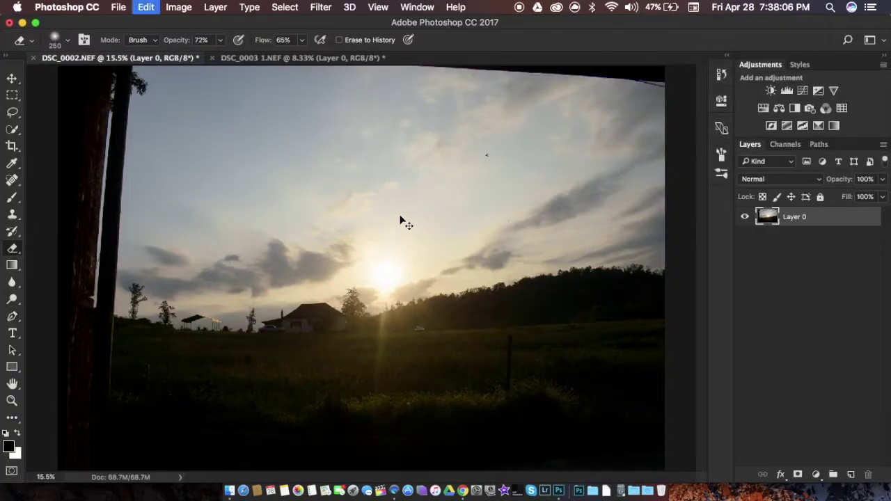
Enlarge the pasted sunset layer with Free Transform to about 263% and position it over the photo's sky.
{"action": "key", "text": "super+t"}
{"action": "left_click_drag", "start_coordinate": [467, 208], "coordinate": [665, 140]}
{"action": "left_click_drag", "start_coordinate": [424, 214], "coordinate": [384, 204]}
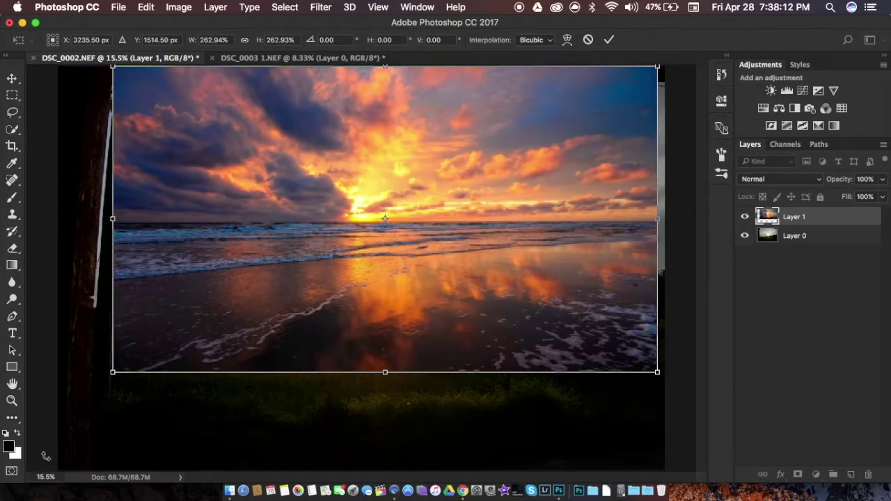
{"action": "left_click_drag", "start_coordinate": [120, 414], "coordinate": [116, 410]}
With the sunset layer at 52% opacity, rotate it about 1.3° and enlarge it to about 293%.
{"action": "left_click_drag", "start_coordinate": [849, 185], "coordinate": [825, 183]}
{"action": "mouse_move", "coordinate": [179, 255]}
{"action": "left_mouse_down"}
{"action": "mouse_move", "coordinate": [155, 273]}
{"action": "mouse_move", "coordinate": [194, 262]}
{"action": "left_mouse_up"}
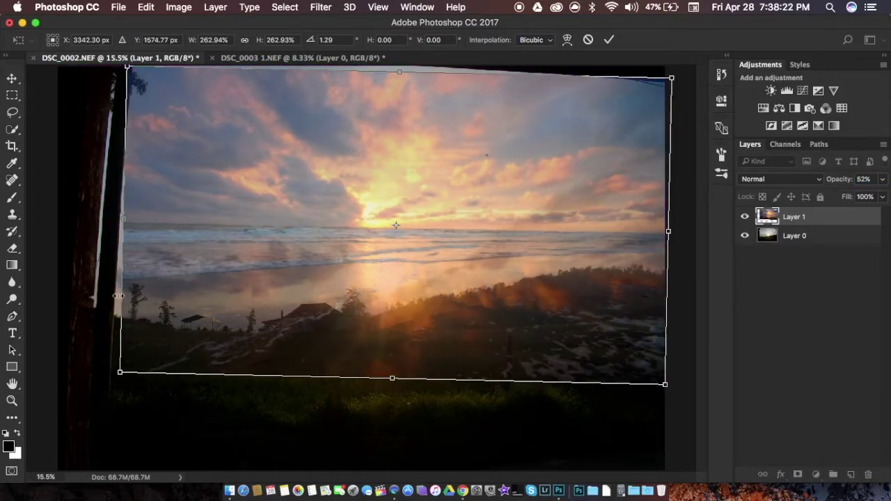
{"action": "left_click_drag", "start_coordinate": [112, 365], "coordinate": [89, 388]}
{"action": "mouse_move", "coordinate": [366, 245]}
{"action": "left_mouse_down"}
{"action": "mouse_move", "coordinate": [353, 294]}
{"action": "mouse_move", "coordinate": [367, 261]}
{"action": "left_mouse_up"}
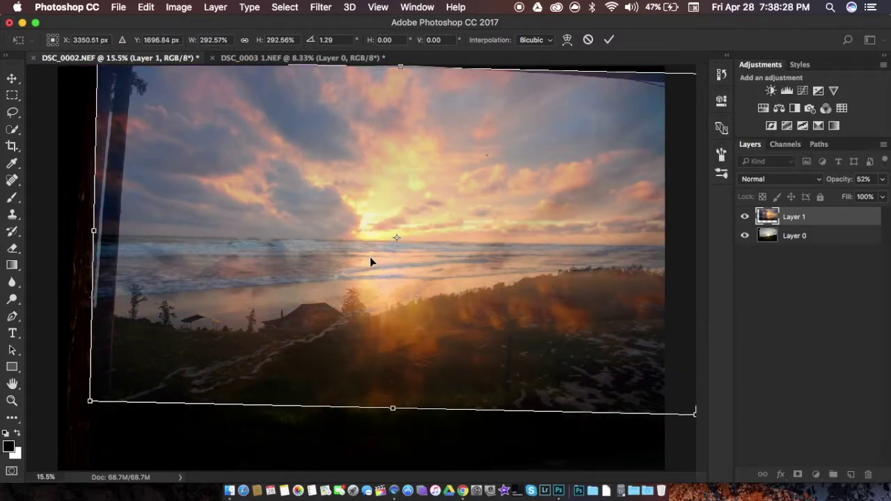
With the sunset layer at 32% opacity, enlarge it to about 500%, place its horizon below the tree line, and apply the transform.
{"action": "left_click_drag", "start_coordinate": [835, 180], "coordinate": [869, 179]}
{"action": "type", "text": "32"}
{"action": "key", "text": "Return"}
{"action": "left_click_drag", "start_coordinate": [309, 231], "coordinate": [301, 332]}
{"action": "scroll", "coordinate": [441, 238], "scroll_direction": "down", "scroll_amount": 2}
{"action": "scroll", "coordinate": [483, 243], "scroll_direction": "down", "scroll_amount": 2}
{"action": "left_click_drag", "start_coordinate": [638, 180], "coordinate": [727, 136]}
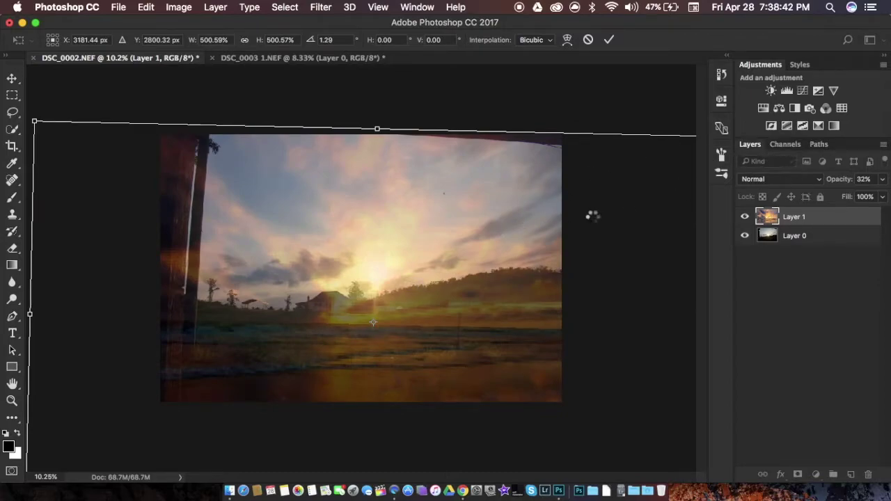
{"action": "key", "text": "Return"}
Set the sunset layer's opacity to 100%.
{"action": "key", "text": "e"}
{"action": "left_click", "coordinate": [863, 178]}
{"action": "type", "text": "100"}
{"action": "key", "text": "Return"}
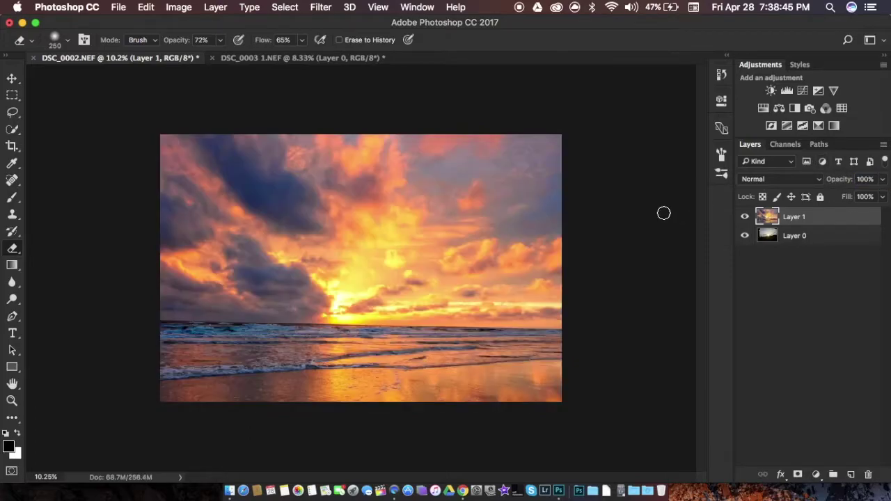
In the sunset layer's blending options, set Blend If to Blue and raise the underlying layer's dark limit to about 95.
{"action": "double_click", "coordinate": [842, 226]}
{"action": "left_click_drag", "start_coordinate": [507, 21], "coordinate": [727, 16]}
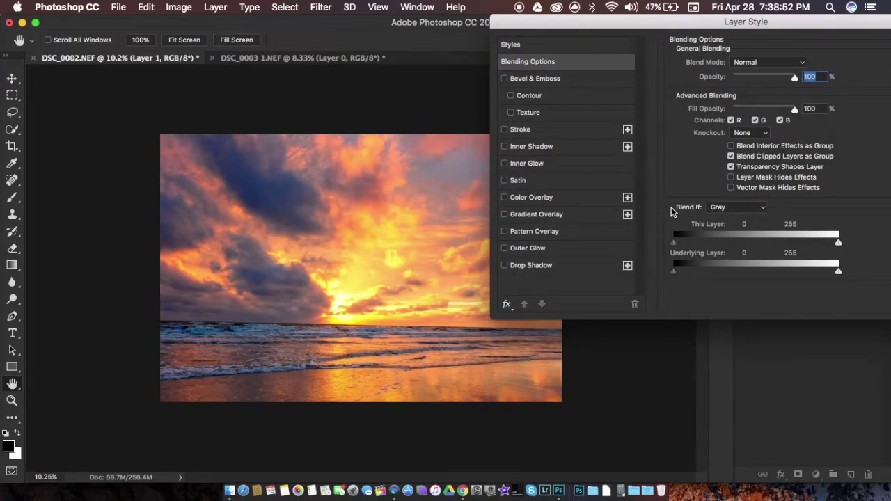
{"action": "left_click", "coordinate": [724, 207]}
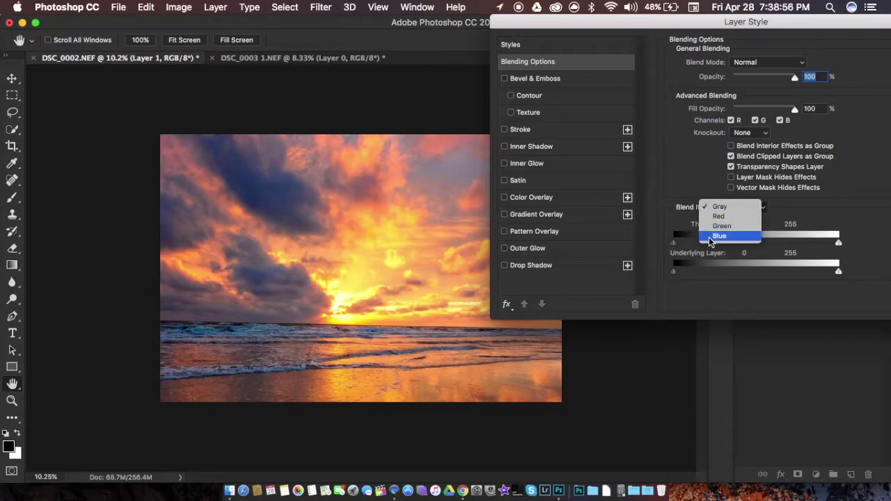
{"action": "left_click", "coordinate": [711, 237]}
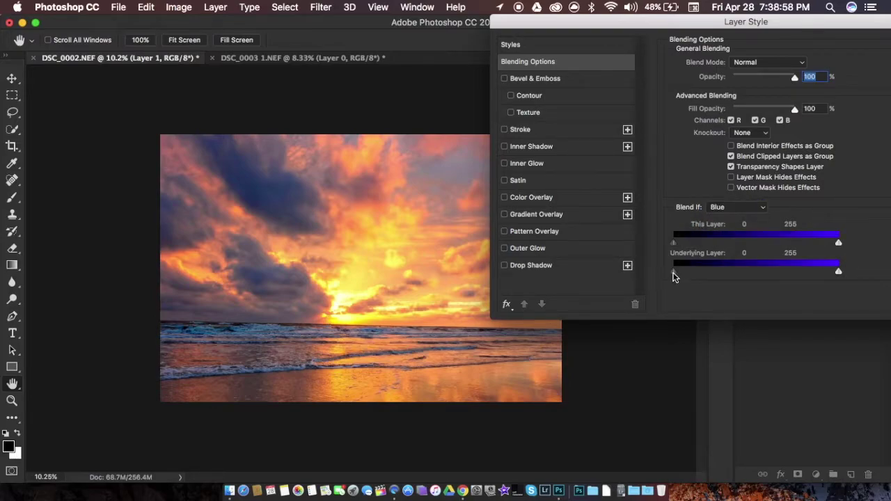
{"action": "left_click_drag", "start_coordinate": [674, 271], "coordinate": [749, 270]}
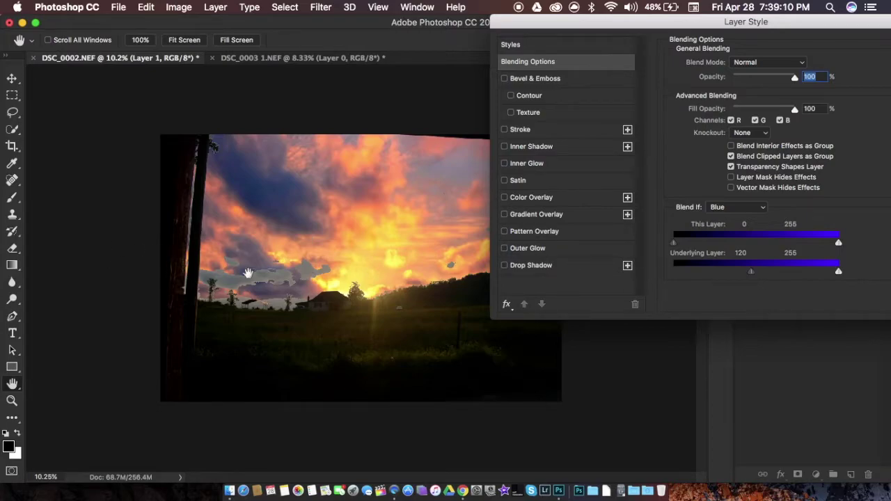
{"action": "left_click_drag", "start_coordinate": [750, 274], "coordinate": [737, 277]}
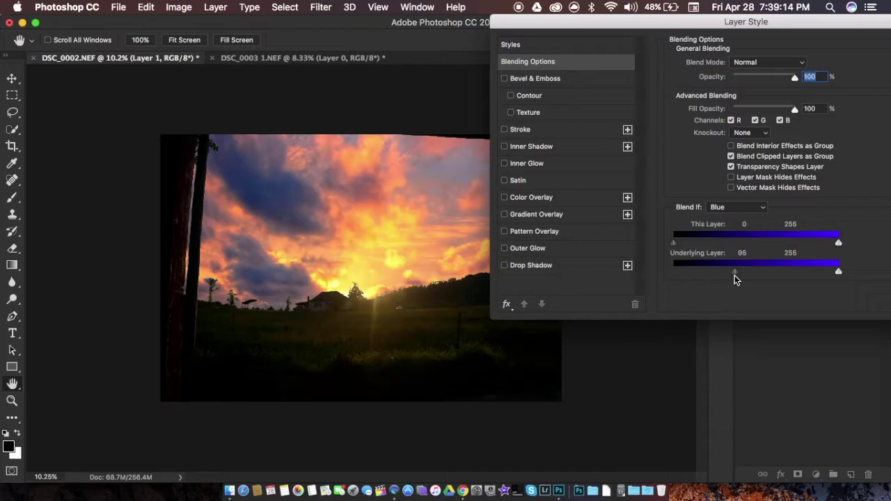
{"action": "mouse_move", "coordinate": [730, 276]}
{"action": "left_mouse_down"}
{"action": "mouse_move", "coordinate": [745, 276]}
{"action": "mouse_move", "coordinate": [735, 279]}
{"action": "left_mouse_up"}
{"action": "left_click_drag", "start_coordinate": [723, 24], "coordinate": [502, 23]}
{"action": "left_click", "coordinate": [763, 46]}
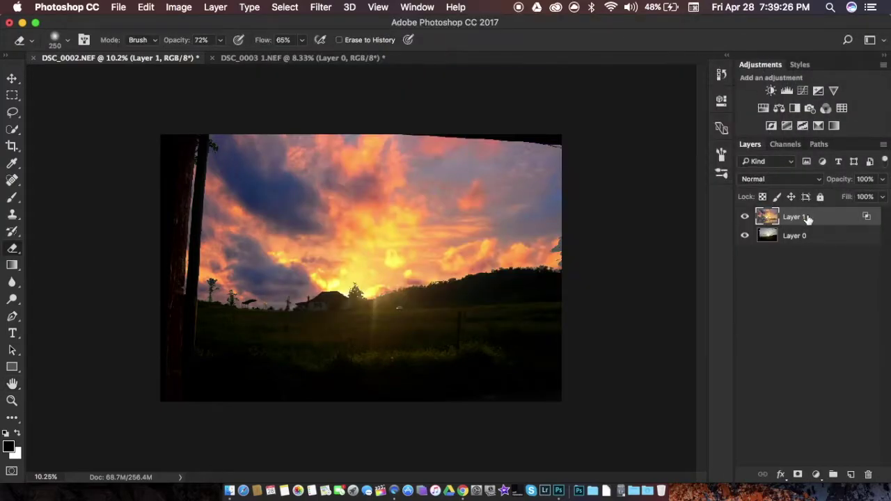
Split the dark limit of the underlying layer in the sunset's Blue Blend If range to 92 / 186.
{"action": "double_click", "coordinate": [821, 220]}
{"action": "left_click_drag", "start_coordinate": [509, 35], "coordinate": [746, 35]}
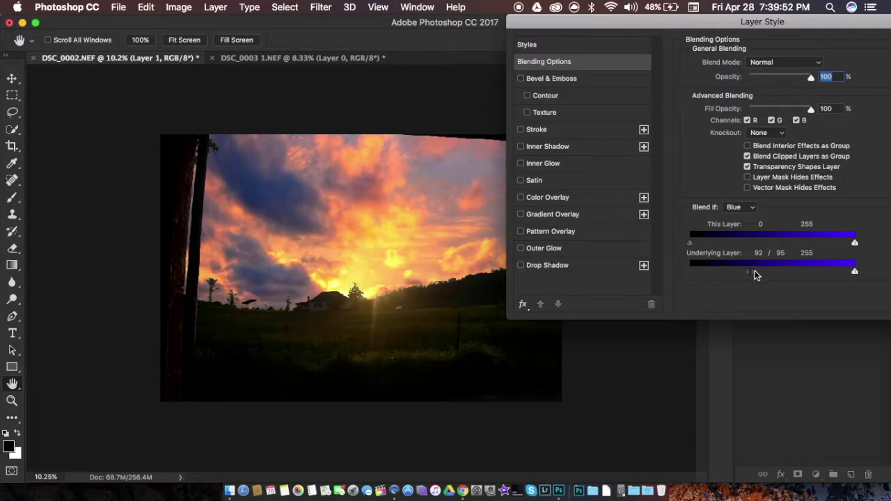
{"action": "mouse_move", "coordinate": [757, 275]}
{"action": "left_mouse_down"}
{"action": "mouse_move", "coordinate": [836, 272]}
{"action": "mouse_move", "coordinate": [781, 277]}
{"action": "mouse_move", "coordinate": [807, 275]}
{"action": "mouse_move", "coordinate": [791, 283]}
{"action": "mouse_move", "coordinate": [816, 275]}
{"action": "mouse_move", "coordinate": [751, 277]}
{"action": "left_mouse_up"}
{"action": "left_click_drag", "start_coordinate": [751, 274], "coordinate": [814, 275]}
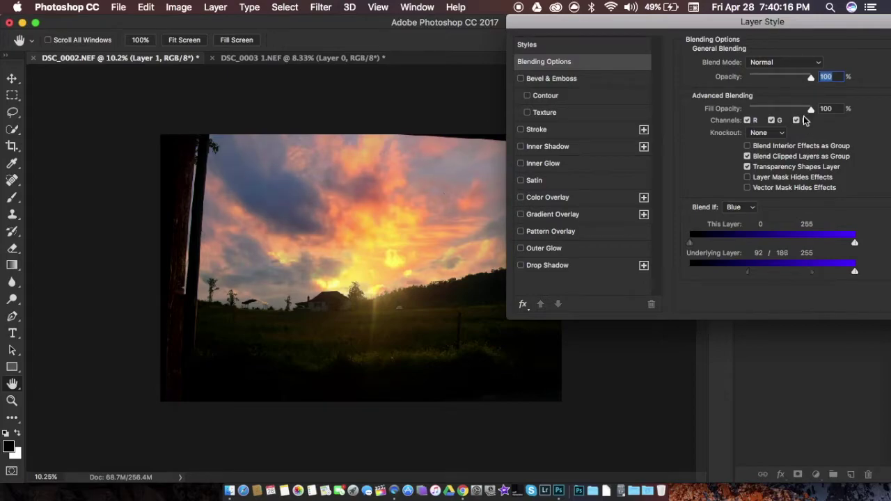
{"action": "left_click_drag", "start_coordinate": [823, 25], "coordinate": [660, 37]}
{"action": "left_click", "coordinate": [821, 57]}
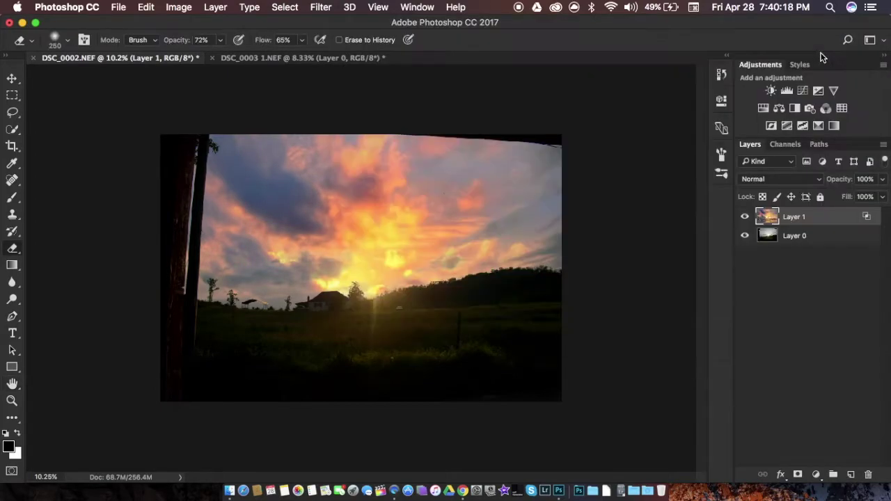
Toggle the sunset layer's visibility repeatedly to compare the blended sky with the original photo.
{"action": "left_click", "coordinate": [744, 217]}
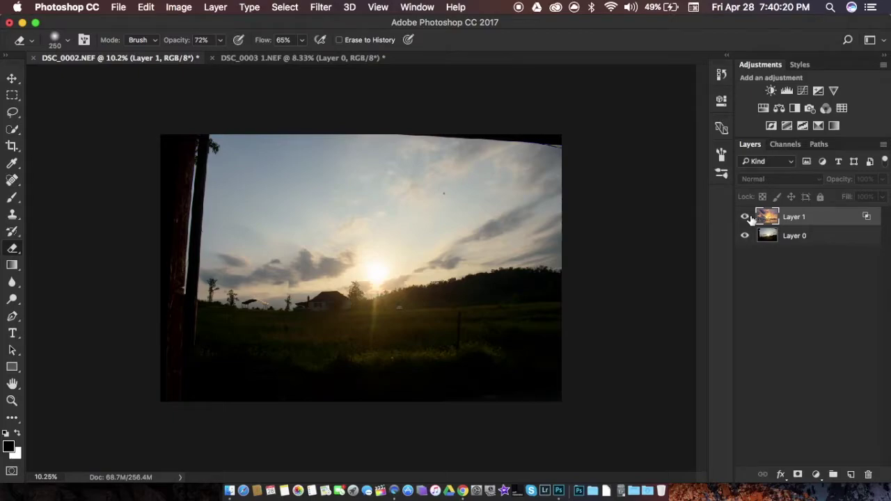
{"action": "left_click", "coordinate": [744, 217]}
{"action": "left_click", "coordinate": [749, 217]}
{"action": "left_click", "coordinate": [748, 217]}
{"action": "left_click", "coordinate": [748, 217]}
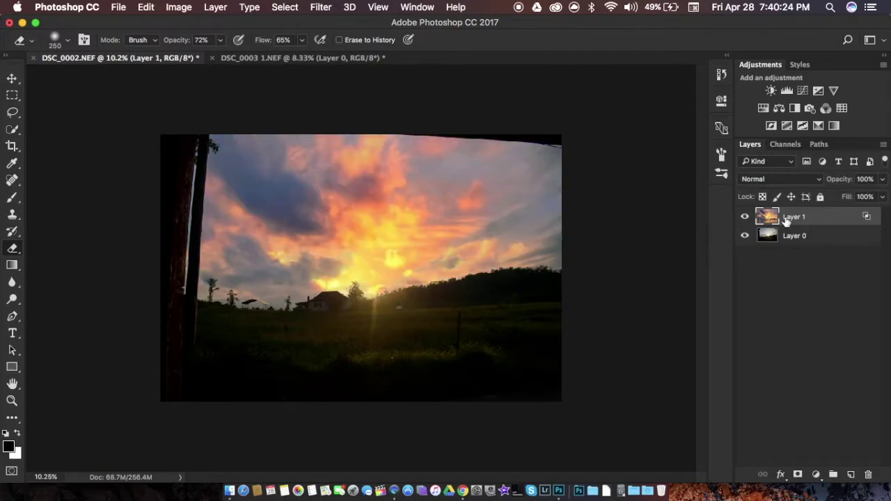
{"action": "left_click", "coordinate": [744, 218]}
{"action": "left_click", "coordinate": [744, 217]}
{"action": "left_click", "coordinate": [744, 217]}
{"action": "left_click", "coordinate": [744, 217]}
{"action": "left_click", "coordinate": [745, 217]}
{"action": "left_click", "coordinate": [744, 217]}
{"action": "left_click", "coordinate": [744, 217]}
{"action": "left_click", "coordinate": [744, 217]}
{"action": "left_click", "coordinate": [744, 218]}
{"action": "left_click", "coordinate": [744, 217]}
{"action": "left_click", "coordinate": [744, 218]}
{"action": "left_click", "coordinate": [744, 218]}
{"action": "left_click", "coordinate": [744, 218]}
{"action": "left_click", "coordinate": [744, 218]}
{"action": "left_click", "coordinate": [744, 218]}
{"action": "left_click", "coordinate": [744, 218]}
{"action": "left_click", "coordinate": [744, 218]}
{"action": "left_click", "coordinate": [744, 218]}
{"action": "left_click", "coordinate": [744, 218]}
{"action": "left_click", "coordinate": [744, 218]}
{"action": "left_click", "coordinate": [744, 218]}
{"action": "left_click", "coordinate": [744, 218]}
Compare the sky blend around the house and trees at closer range with the sunset layer hidden and shown.
{"action": "left_click", "coordinate": [396, 308]}
{"action": "scroll", "coordinate": [175, 202], "scroll_direction": "up", "scroll_amount": 3}
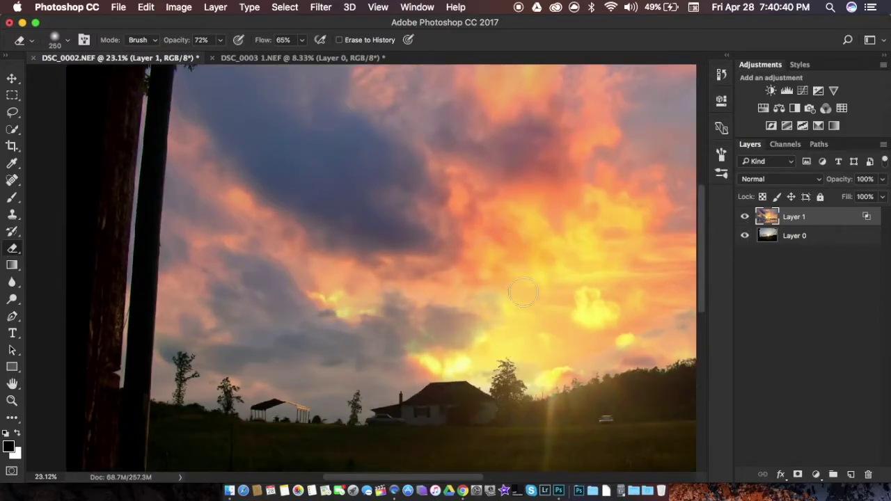
{"action": "left_click", "coordinate": [744, 217]}
{"action": "left_click", "coordinate": [744, 216]}
{"action": "left_click", "coordinate": [744, 216]}
{"action": "left_click", "coordinate": [744, 216]}
{"action": "scroll", "coordinate": [322, 129], "scroll_direction": "up", "scroll_amount": 5}
{"action": "left_click", "coordinate": [744, 216]}
{"action": "left_click", "coordinate": [744, 217]}
{"action": "left_click", "coordinate": [744, 216]}
{"action": "left_click_drag", "start_coordinate": [450, 306], "coordinate": [363, 88]}
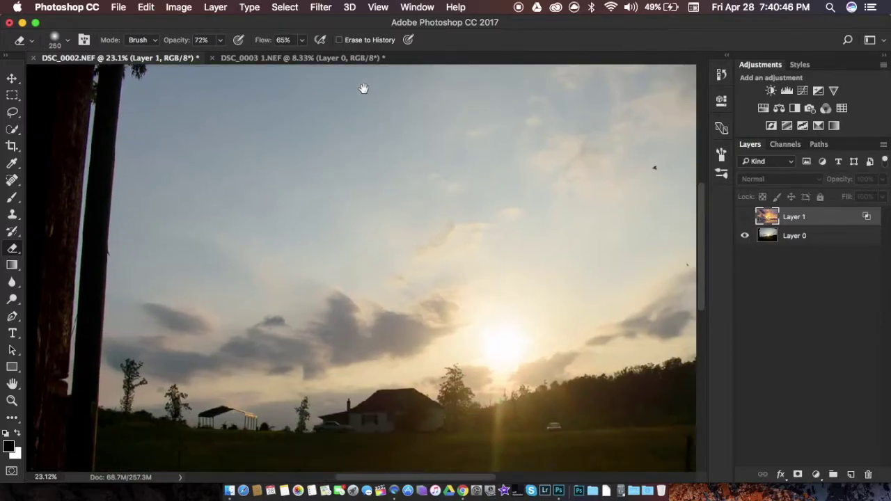
{"action": "left_click", "coordinate": [744, 217]}
{"action": "left_click", "coordinate": [744, 217]}
{"action": "left_click", "coordinate": [744, 217]}
{"action": "left_click", "coordinate": [744, 217]}
{"action": "left_click", "coordinate": [744, 217]}
{"action": "left_click", "coordinate": [744, 218]}
{"action": "left_click", "coordinate": [744, 219]}
{"action": "left_click", "coordinate": [744, 219]}
{"action": "left_click", "coordinate": [744, 219]}
{"action": "left_click", "coordinate": [744, 219]}
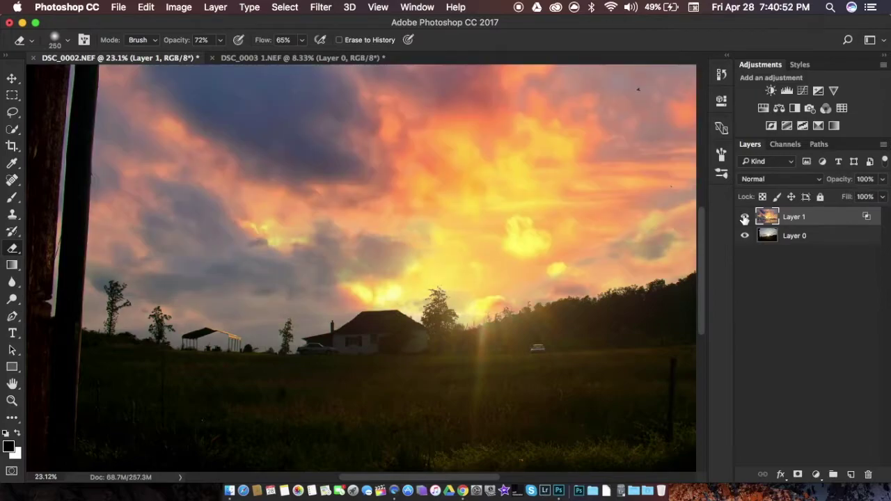
Add a layer mask to the sunset layer and paint black over the sun at the horizon with a size 300 brush.
{"action": "key", "text": "super+z"}
{"action": "left_click", "coordinate": [798, 474]}
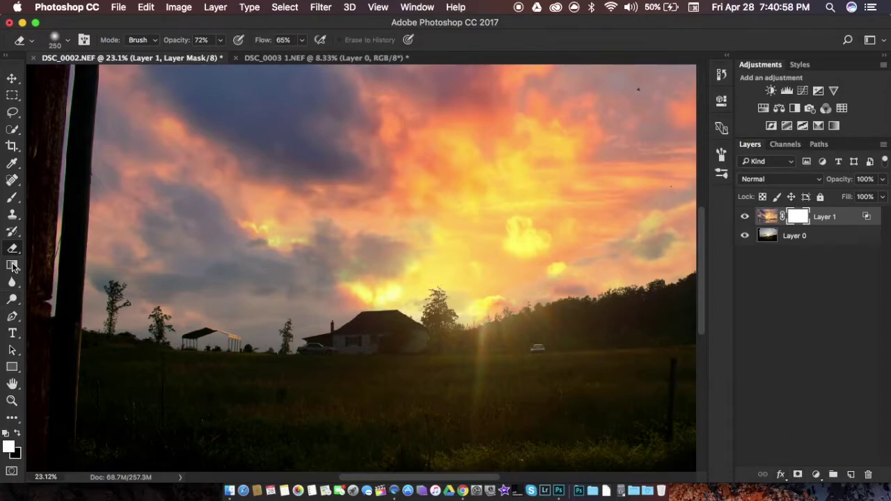
{"action": "left_click", "coordinate": [16, 197]}
{"action": "key", "text": "bracketleft"}
{"action": "key", "text": "bracketleft"}
{"action": "key", "text": "bracketleft"}
{"action": "key", "text": "bracketleft"}
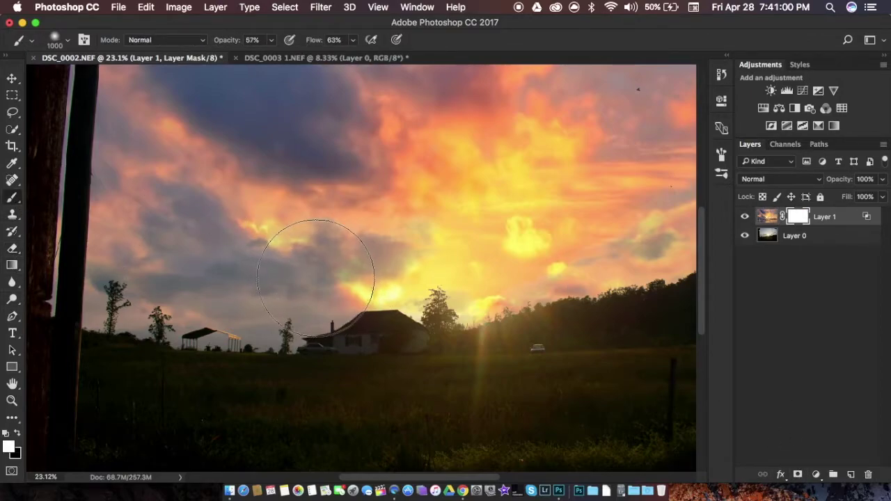
{"action": "key", "text": "bracketleft"}
{"action": "key", "text": "bracketleft"}
{"action": "key", "text": "bracketleft"}
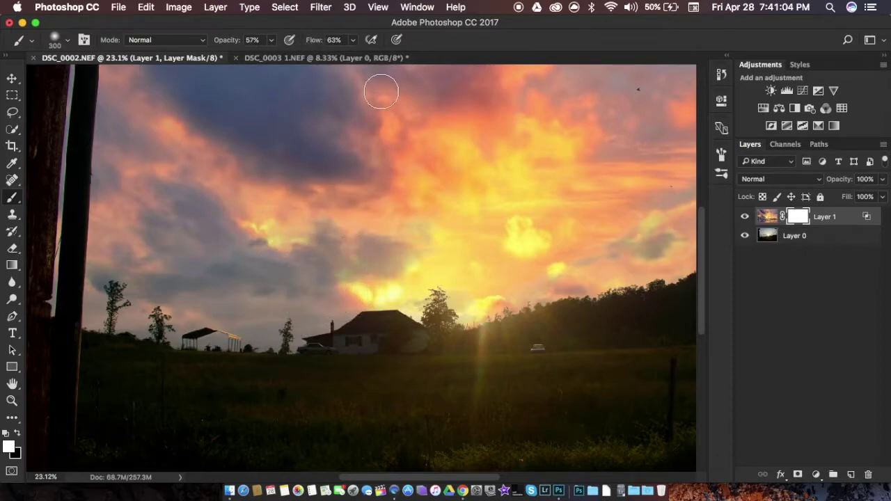
{"action": "key", "text": "x"}
{"action": "left_click_drag", "start_coordinate": [493, 309], "coordinate": [483, 313]}
Swap the brush's foreground and background colours between black and white for mask painting.
{"action": "key", "text": "x"}
{"action": "key", "text": "x"}
{"action": "key", "text": "x"}
{"action": "key", "text": "z"}
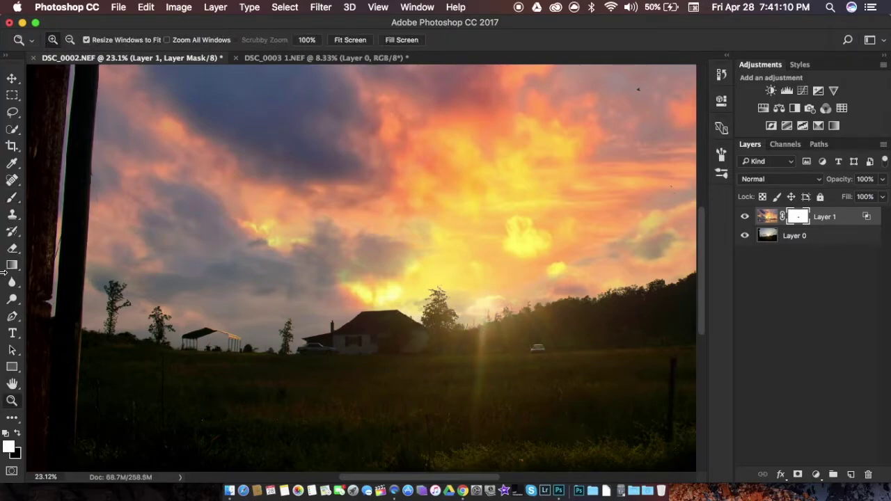
{"action": "left_click", "coordinate": [12, 199]}
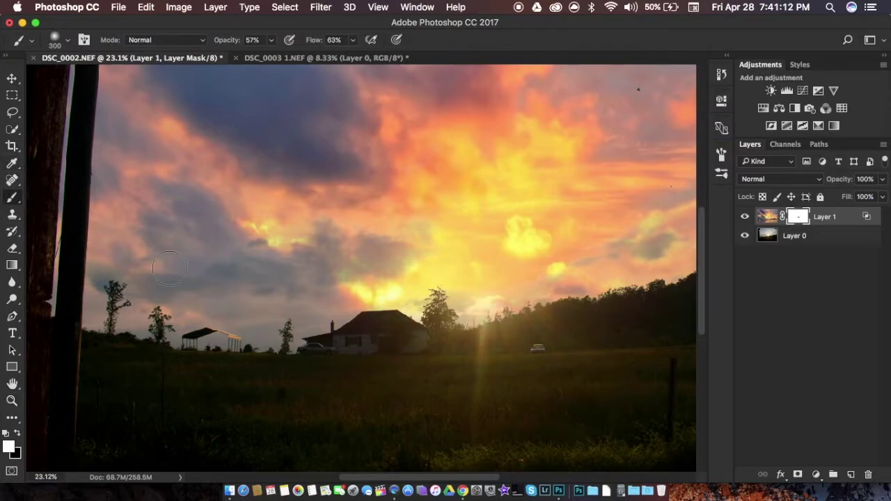
{"action": "key", "text": "x"}
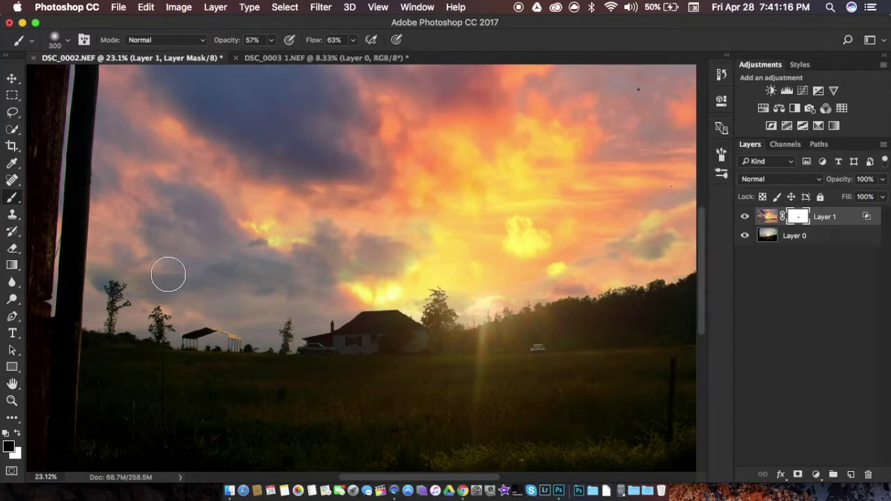
{"action": "key", "text": "x"}
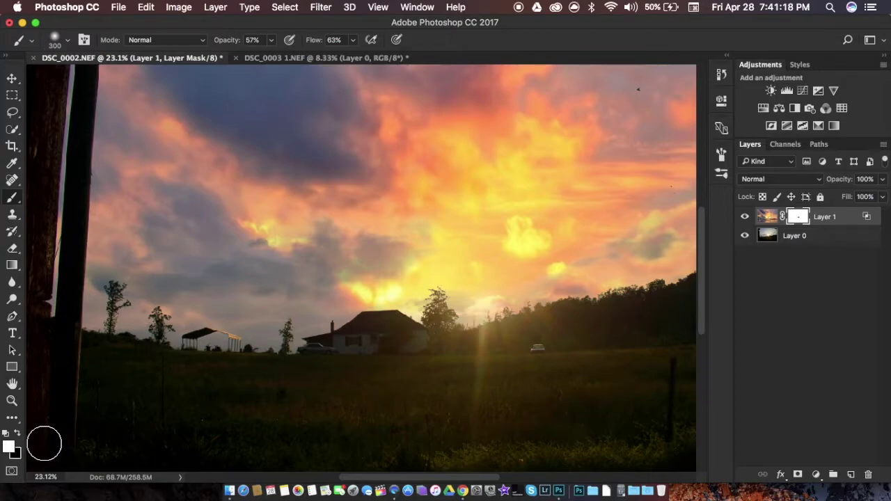
{"action": "key", "text": "x"}
{"action": "key", "text": "x"}
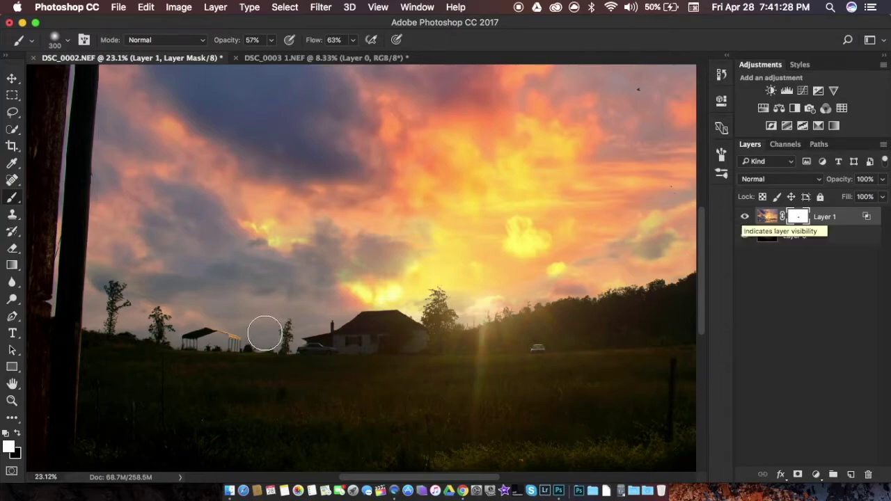
{"action": "double_click", "coordinate": [839, 225]}
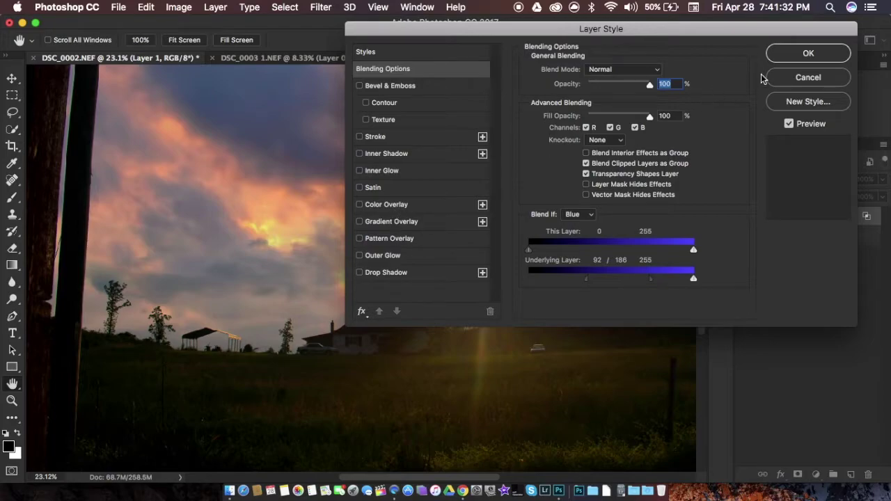
{"action": "left_click", "coordinate": [777, 83]}
{"action": "left_click", "coordinate": [9, 448]}
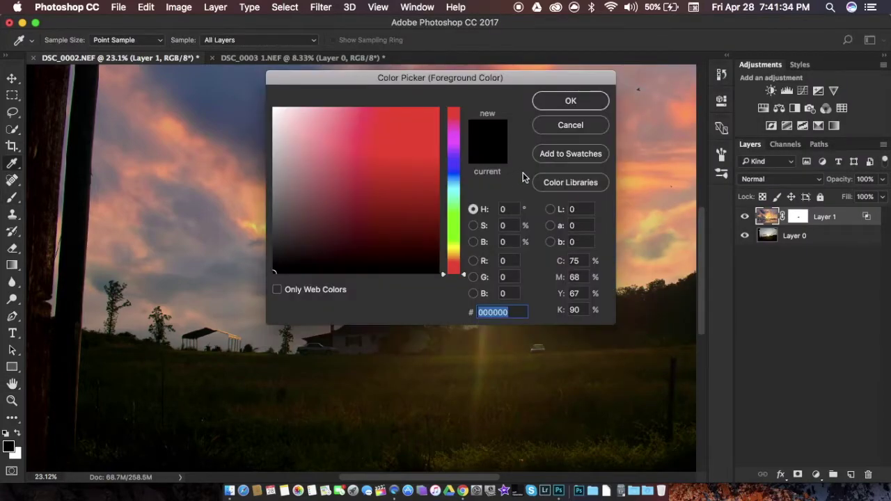
{"action": "left_click", "coordinate": [541, 126]}
{"action": "key", "text": "b"}
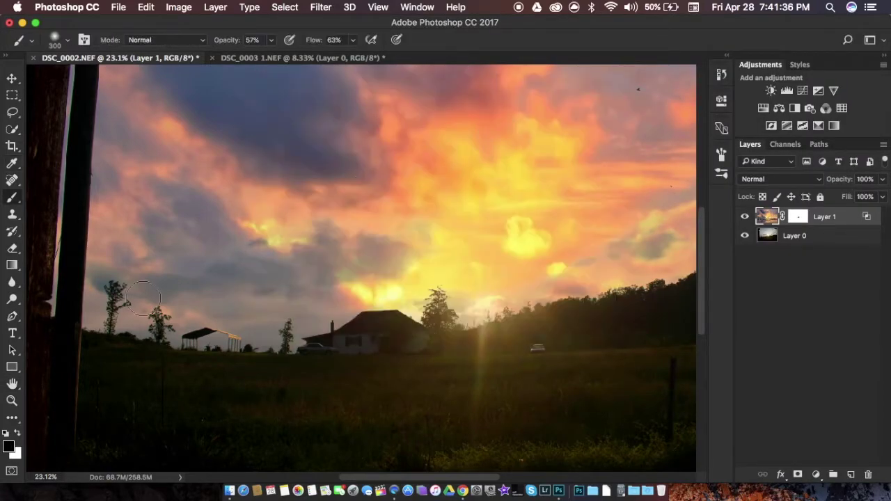
{"action": "left_click", "coordinate": [19, 452]}
{"action": "left_click", "coordinate": [580, 131]}
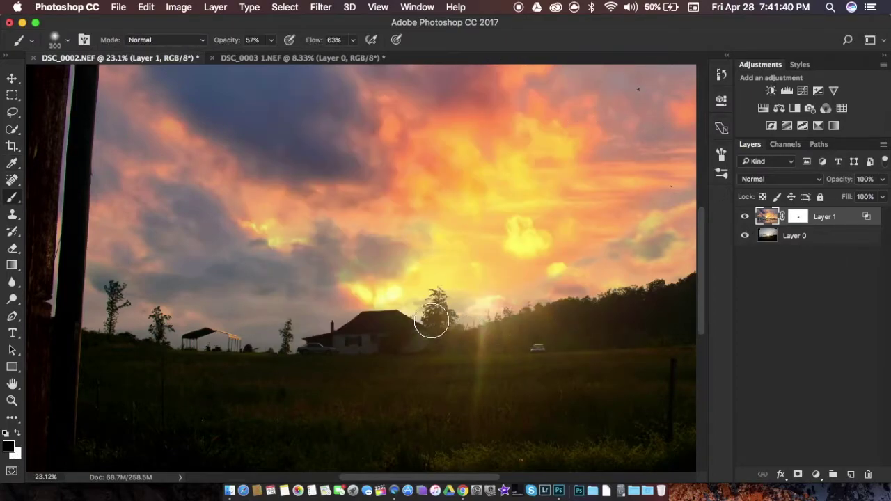
Undo the last edit and examine the tree line along the hillside and the whole composite.
{"action": "key", "text": "super+z"}
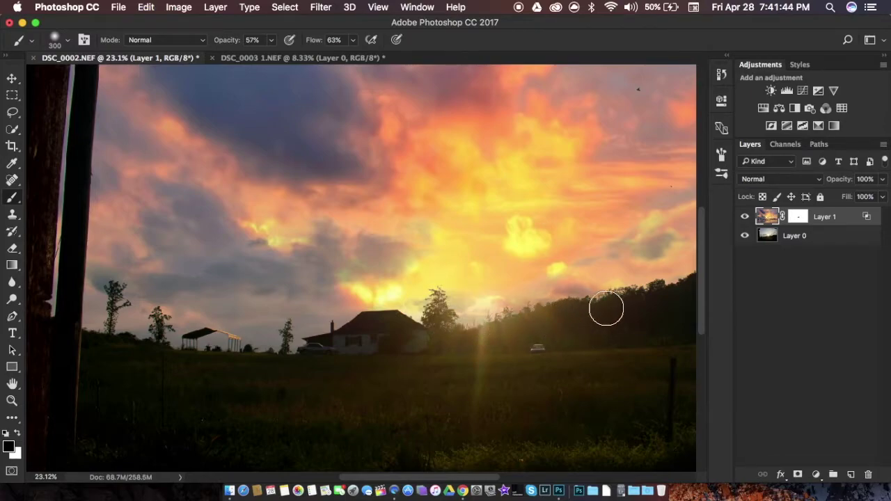
{"action": "left_click_drag", "start_coordinate": [644, 287], "coordinate": [469, 315]}
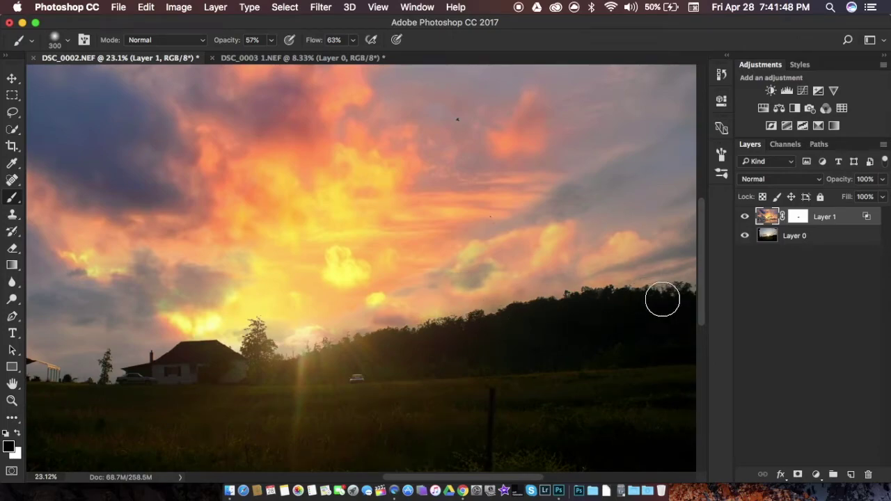
{"action": "left_click_drag", "start_coordinate": [576, 296], "coordinate": [566, 299]}
{"action": "scroll", "coordinate": [566, 299], "scroll_direction": "right", "scroll_amount": 5}
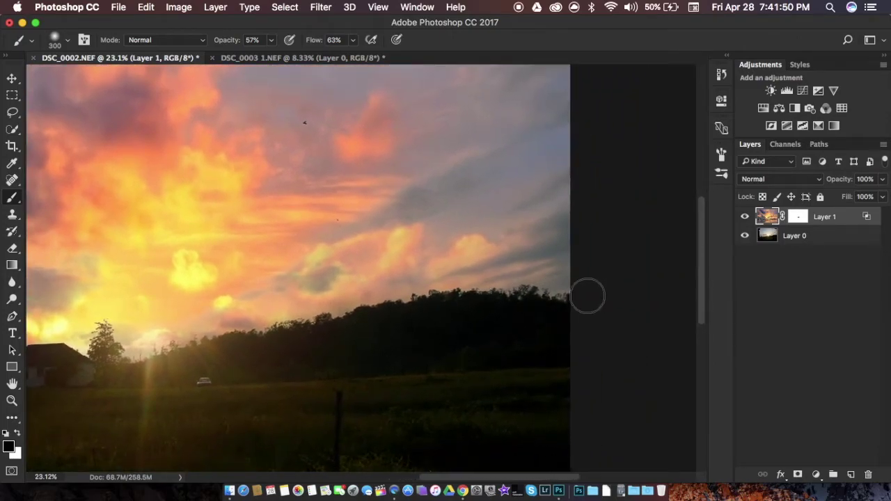
{"action": "scroll", "coordinate": [401, 258], "scroll_direction": "down", "scroll_amount": 3}
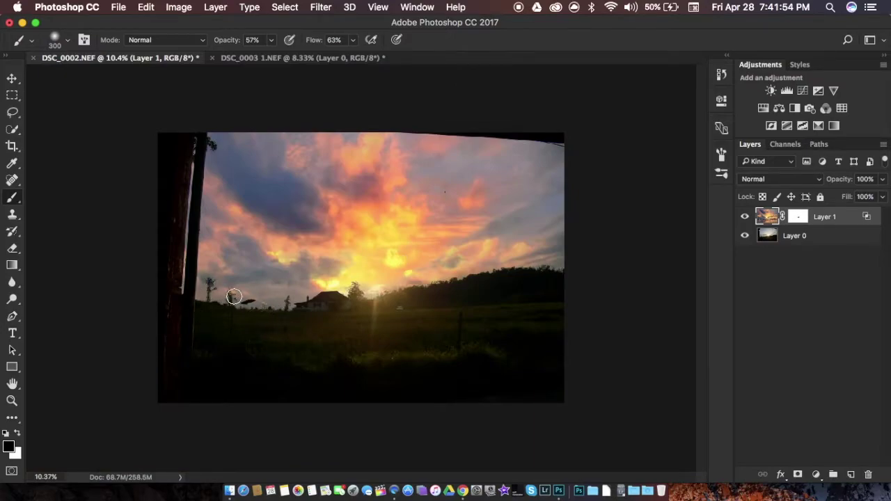
Compare the full composite with the sunset layer hidden and shown.
{"action": "left_click", "coordinate": [744, 216]}
{"action": "left_click", "coordinate": [744, 216]}
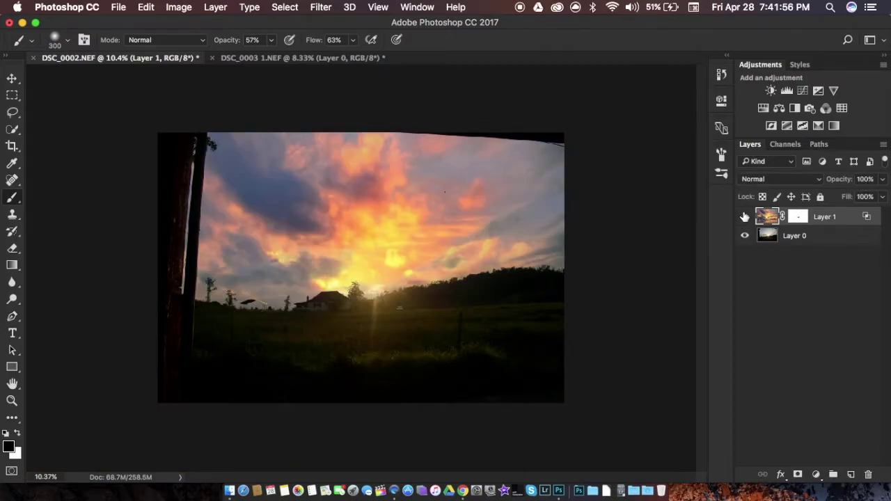
{"action": "left_click", "coordinate": [744, 216]}
{"action": "left_click", "coordinate": [744, 217]}
{"action": "left_click", "coordinate": [744, 216]}
{"action": "left_click", "coordinate": [744, 216]}
{"action": "left_click", "coordinate": [744, 217]}
{"action": "left_click", "coordinate": [744, 216]}
Examine the upper sky around the birds up close with the sunset layer hidden and shown.
{"action": "scroll", "coordinate": [425, 191], "scroll_direction": "up", "scroll_amount": 1}
{"action": "scroll", "coordinate": [425, 191], "scroll_direction": "up", "scroll_amount": 5}
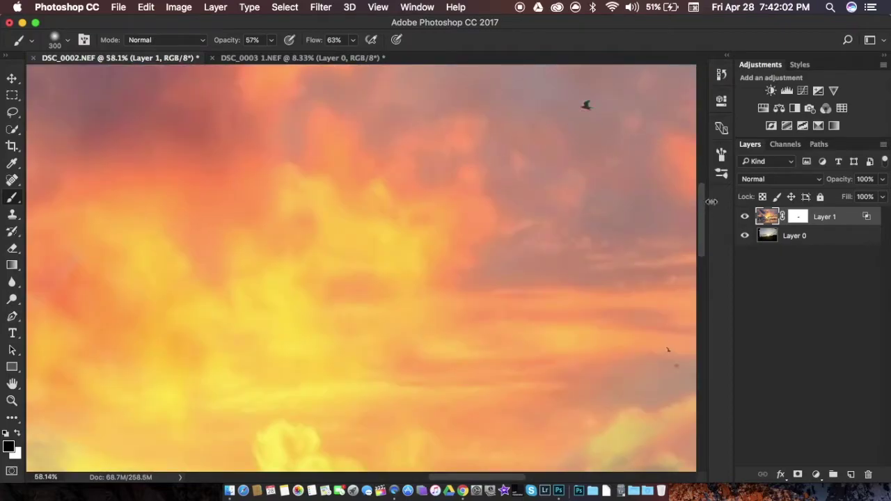
{"action": "left_click", "coordinate": [744, 216]}
{"action": "left_click", "coordinate": [744, 217]}
{"action": "left_click", "coordinate": [744, 216]}
{"action": "left_click", "coordinate": [744, 216]}
Try to paint black over the bird in the sky with a size 8 brush, and undo the strokes.
{"action": "key", "text": "bracketleft"}
{"action": "key", "text": "bracketleft"}
{"action": "key", "text": "bracketleft"}
{"action": "key", "text": "bracketleft"}
{"action": "key", "text": "bracketleft"}
{"action": "key", "text": "bracketleft"}
{"action": "key", "text": "bracketleft"}
{"action": "key", "text": "bracketleft"}
{"action": "key", "text": "bracketleft"}
{"action": "key", "text": "bracketleft"}
{"action": "scroll", "coordinate": [610, 104], "scroll_direction": "up", "scroll_amount": 3}
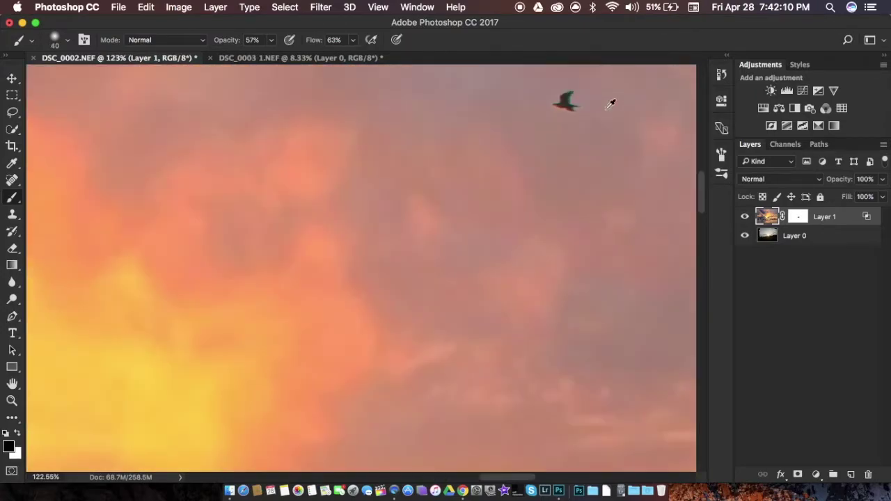
{"action": "scroll", "coordinate": [596, 96], "scroll_direction": "up", "scroll_amount": 3}
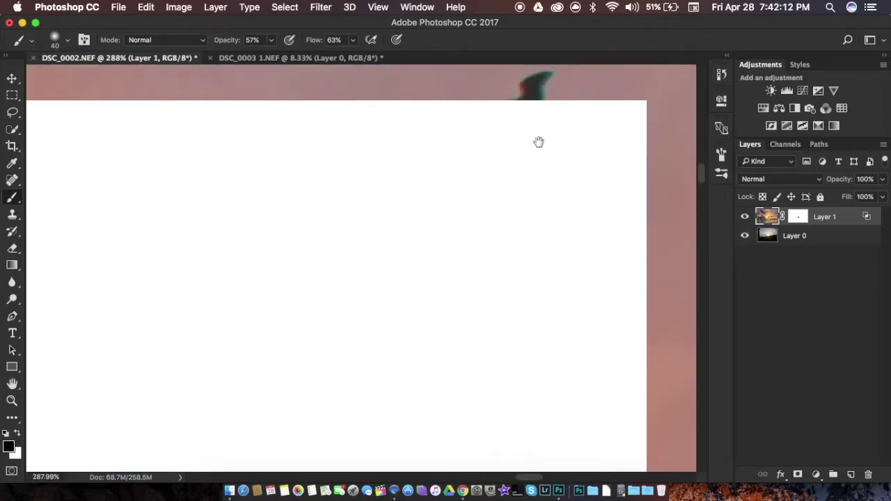
{"action": "mouse_move", "coordinate": [539, 141]}
{"action": "left_mouse_down"}
{"action": "mouse_move", "coordinate": [501, 193]}
{"action": "mouse_move", "coordinate": [427, 232]}
{"action": "mouse_move", "coordinate": [422, 226]}
{"action": "left_mouse_up"}
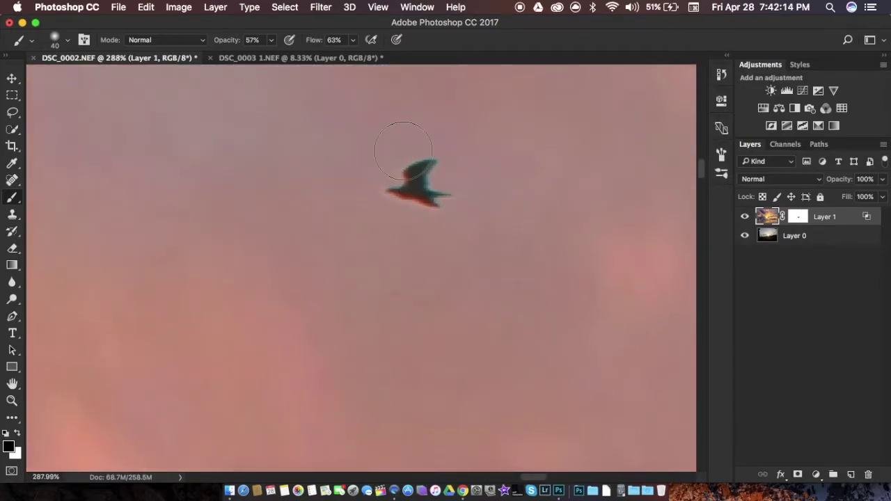
{"action": "key", "text": "bracketleft"}
{"action": "key", "text": "bracketleft"}
{"action": "key", "text": "bracketleft"}
{"action": "mouse_move", "coordinate": [435, 163]}
{"action": "left_mouse_down"}
{"action": "mouse_move", "coordinate": [408, 169]}
{"action": "mouse_move", "coordinate": [416, 172]}
{"action": "left_mouse_up"}
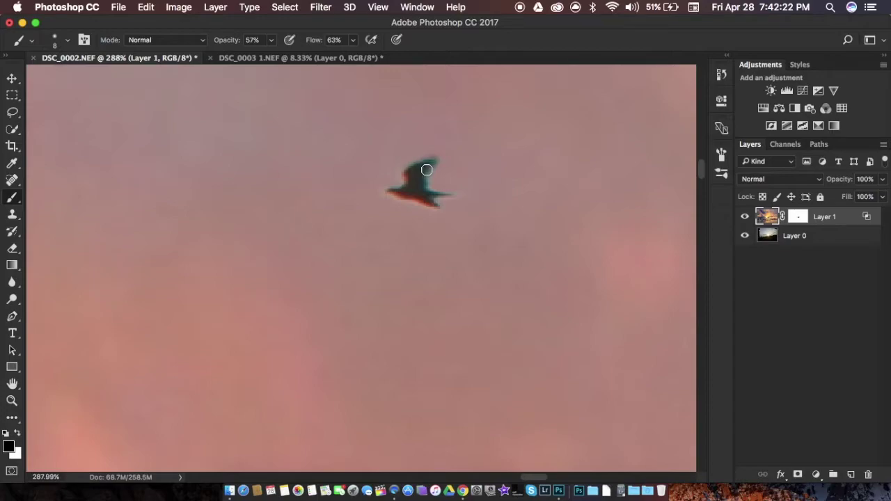
{"action": "key", "text": "super+z"}
{"action": "key", "text": "super+z"}
{"action": "key", "text": "super+z"}
{"action": "key", "text": "super+z"}
Compare the bird's area up close and the whole photo fitted on screen with the sunset layer hidden and shown.
{"action": "left_click", "coordinate": [744, 218]}
{"action": "left_click", "coordinate": [743, 218]}
{"action": "left_click", "coordinate": [743, 217]}
{"action": "left_click", "coordinate": [744, 217]}
{"action": "left_click", "coordinate": [744, 218]}
{"action": "left_click", "coordinate": [744, 218]}
{"action": "right_click", "coordinate": [384, 182]}
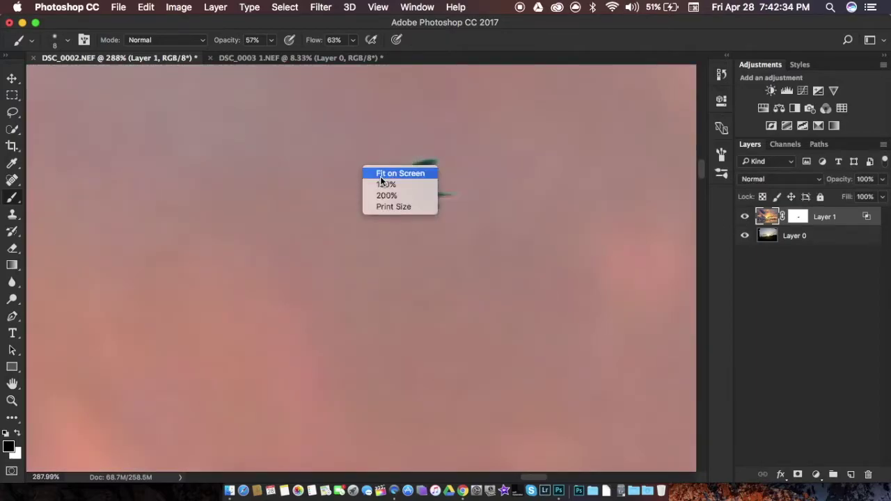
{"action": "left_click", "coordinate": [386, 174]}
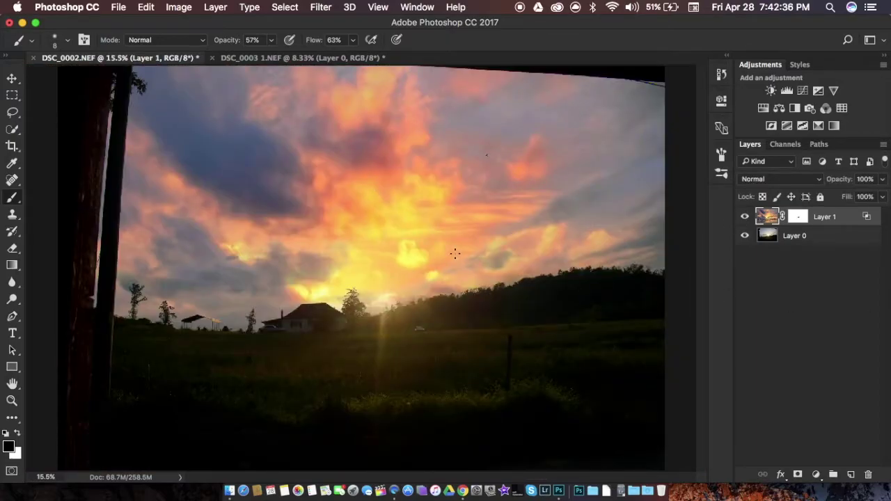
{"action": "left_click", "coordinate": [745, 217]}
{"action": "left_click", "coordinate": [745, 216]}
{"action": "left_click", "coordinate": [745, 217]}
{"action": "left_click", "coordinate": [744, 216]}
{"action": "left_click", "coordinate": [744, 216]}
{"action": "left_click", "coordinate": [745, 216]}
Merge the sunset layer with the original photo layer and lasso the small bird in the upper sky.
{"action": "left_click", "coordinate": [794, 240]}
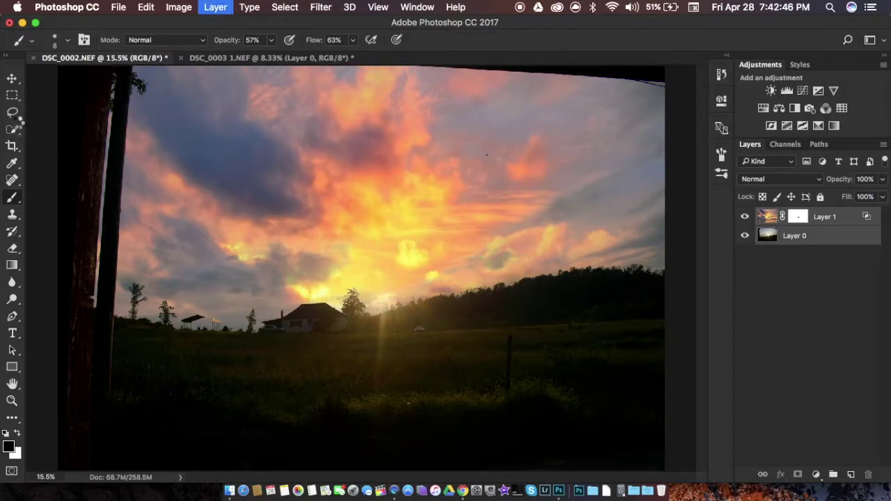
{"action": "left_click", "coordinate": [13, 115]}
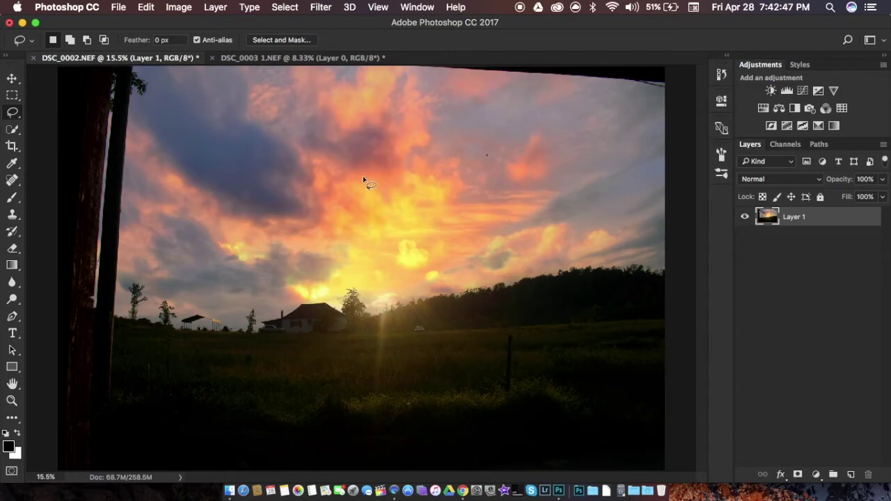
{"action": "left_click_drag", "start_coordinate": [478, 154], "coordinate": [487, 156]}
Remove the lassoed bird with a Content-Aware fill in Normal mode at 100% opacity, and deselect the area.
{"action": "right_click", "coordinate": [488, 155]}
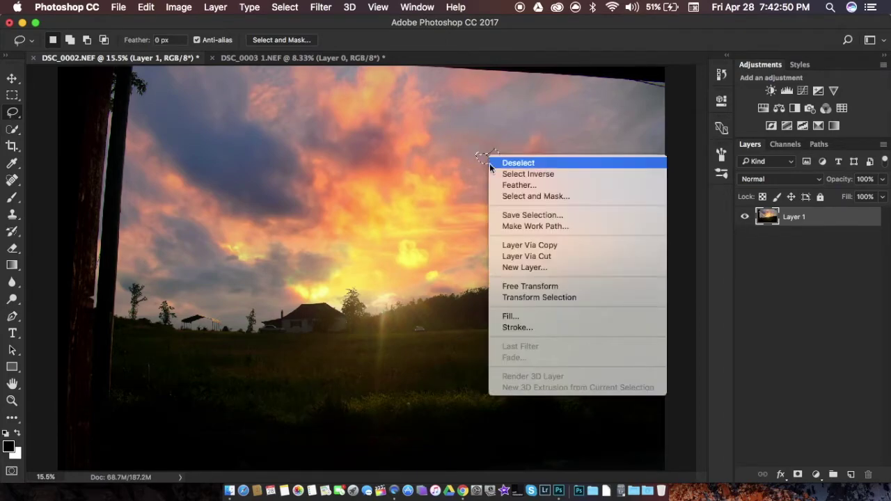
{"action": "left_click", "coordinate": [516, 326]}
{"action": "left_click", "coordinate": [511, 133]}
{"action": "right_click", "coordinate": [486, 186]}
{"action": "left_click", "coordinate": [523, 349]}
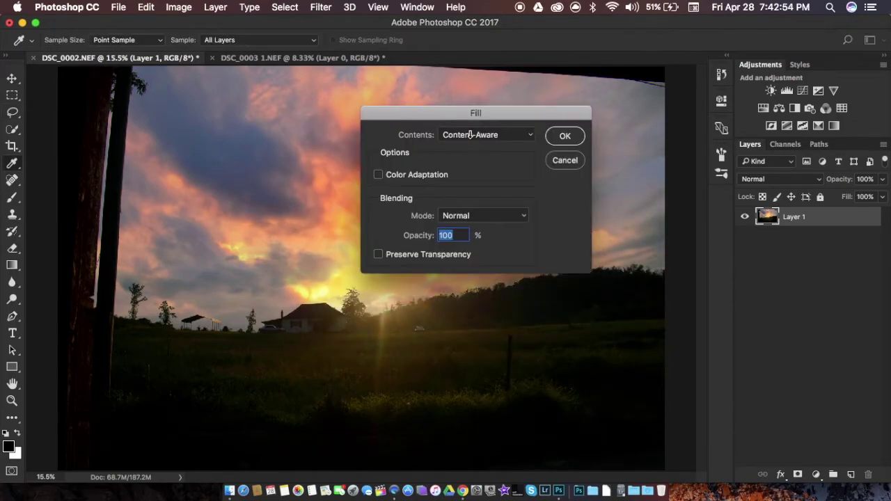
{"action": "left_click", "coordinate": [471, 137]}
{"action": "left_click", "coordinate": [525, 131]}
{"action": "right_click", "coordinate": [541, 110]}
{"action": "left_click", "coordinate": [551, 110]}
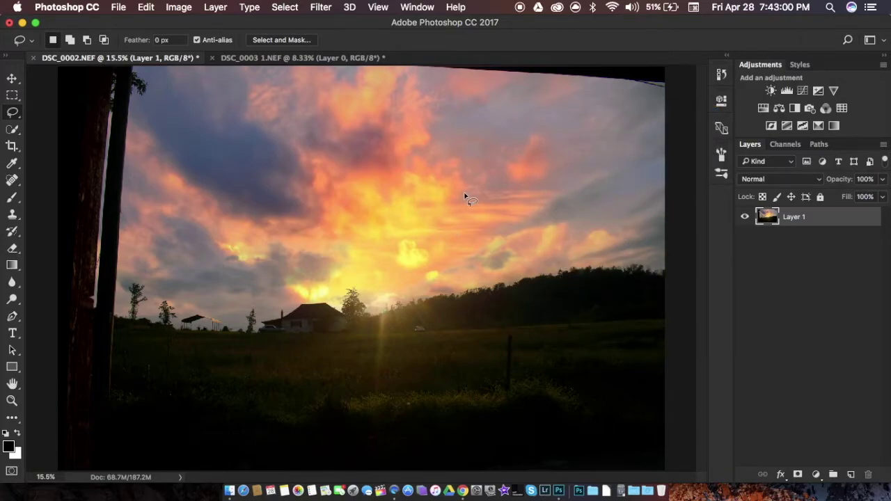
{"action": "scroll", "coordinate": [465, 197], "scroll_direction": "down", "scroll_amount": 2}
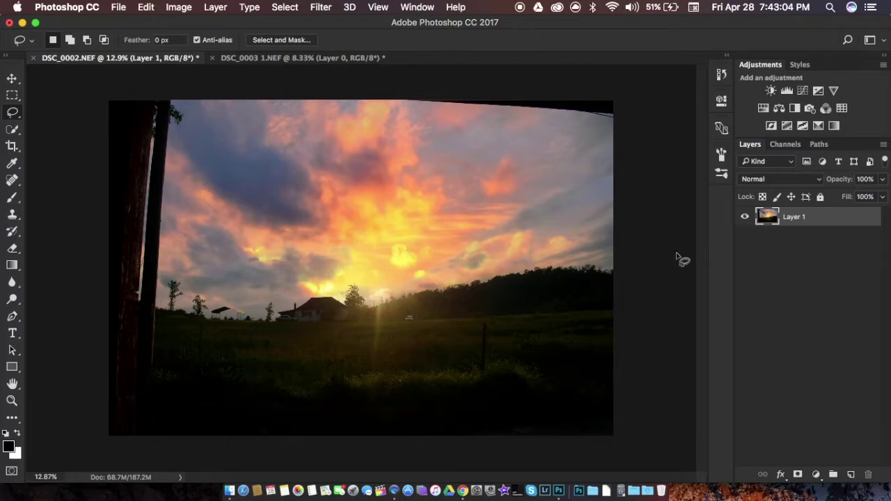
Paste the sunset picture into DSC_0003 1.NEF, scale it to about 489% and move it up to cover the sky.
{"action": "left_click", "coordinate": [230, 59]}
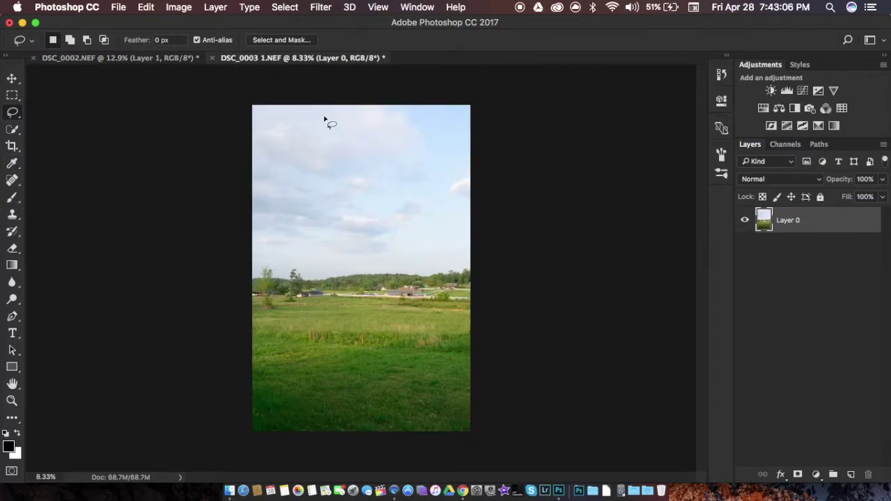
{"action": "key", "text": "super+v"}
{"action": "key", "text": "super+t"}
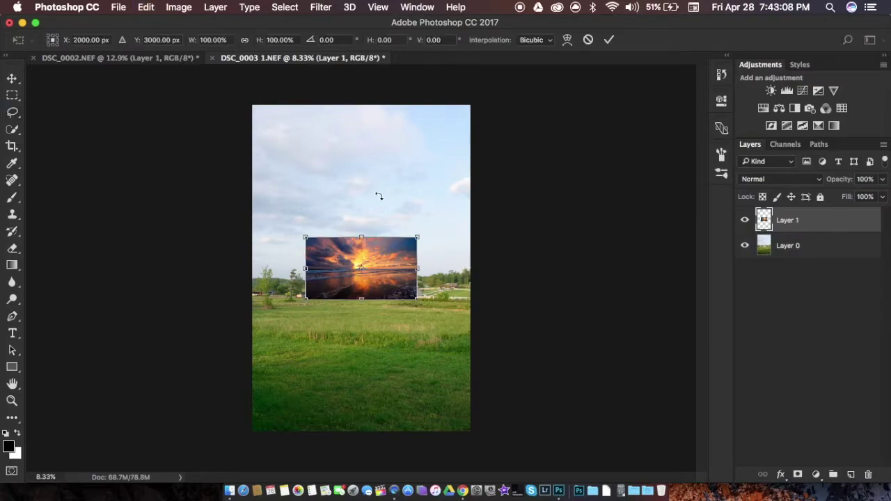
{"action": "left_click_drag", "start_coordinate": [418, 233], "coordinate": [657, 154]}
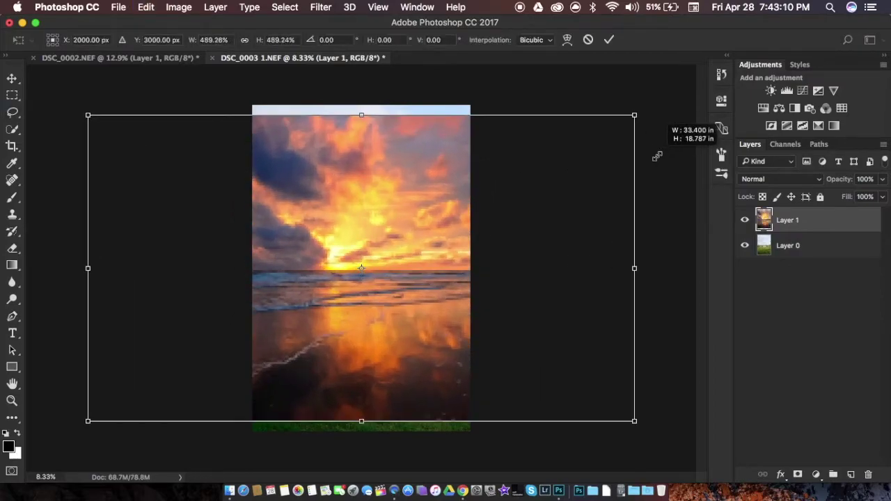
{"action": "left_click_drag", "start_coordinate": [517, 220], "coordinate": [510, 196]}
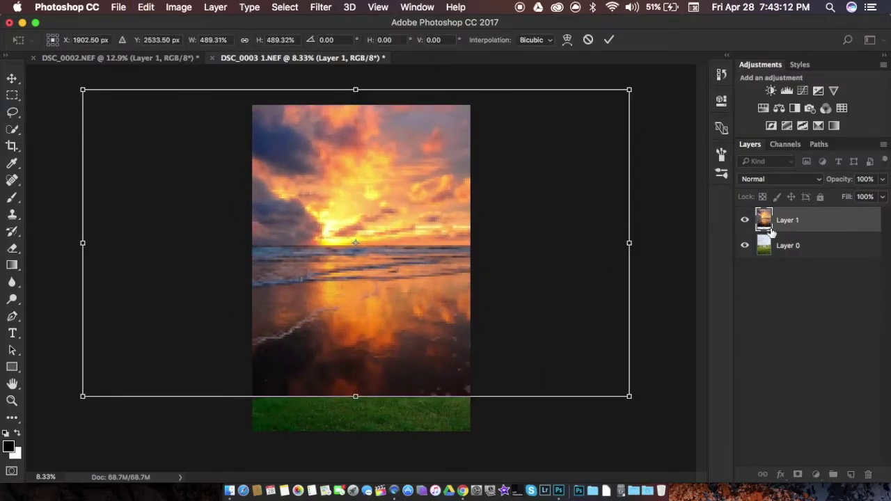
{"action": "key", "text": "Return"}
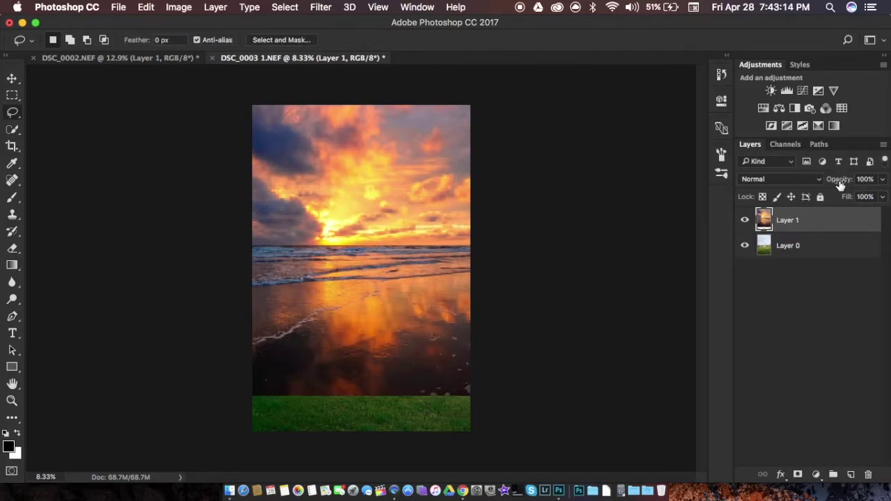
Lower the sunset layer's opacity to 62% and move it down so its horizon meets the tree line.
{"action": "left_click_drag", "start_coordinate": [836, 184], "coordinate": [809, 182]}
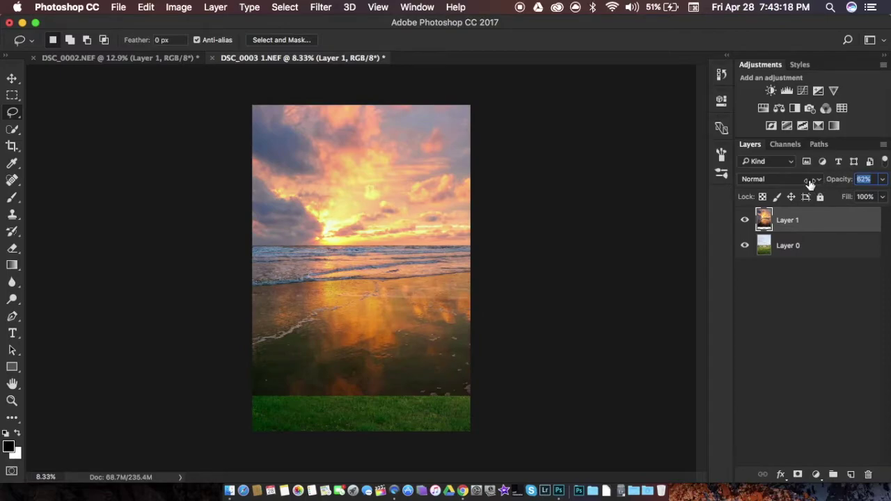
{"action": "left_click", "coordinate": [11, 78]}
{"action": "left_click_drag", "start_coordinate": [393, 263], "coordinate": [378, 253]}
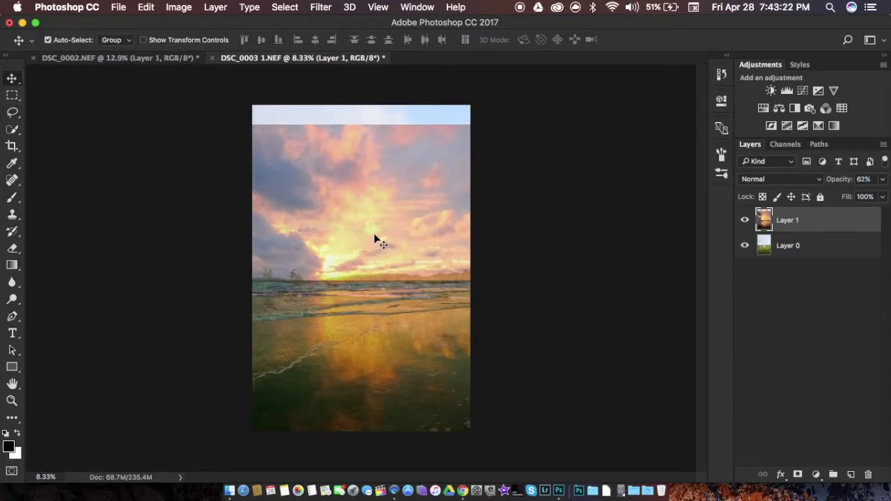
Scale the sunset layer to about 117.5% so it reaches the photo's top edge, and set its opacity back to 100%.
{"action": "key", "text": "ctrl+t"}
{"action": "left_click_drag", "start_coordinate": [628, 123], "coordinate": [677, 116]}
{"action": "left_click_drag", "start_coordinate": [513, 203], "coordinate": [507, 203]}
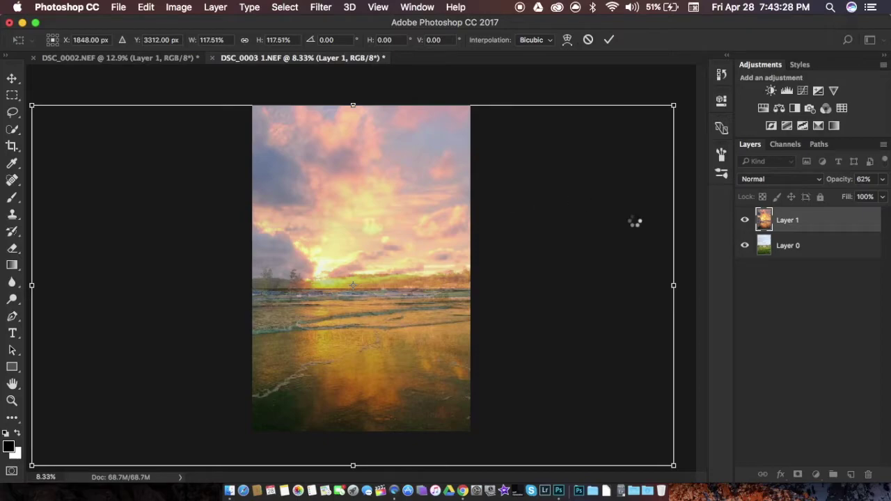
{"action": "key", "text": "Return"}
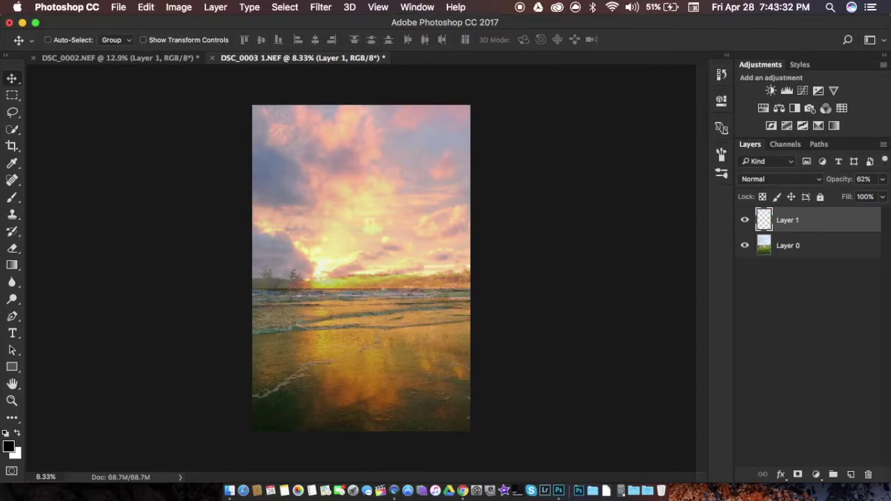
{"action": "key", "text": "0"}
In the sunset layer's blending options, set Blend If to Blue and the underlying layer's dark limit to about 143.
{"action": "double_click", "coordinate": [836, 221]}
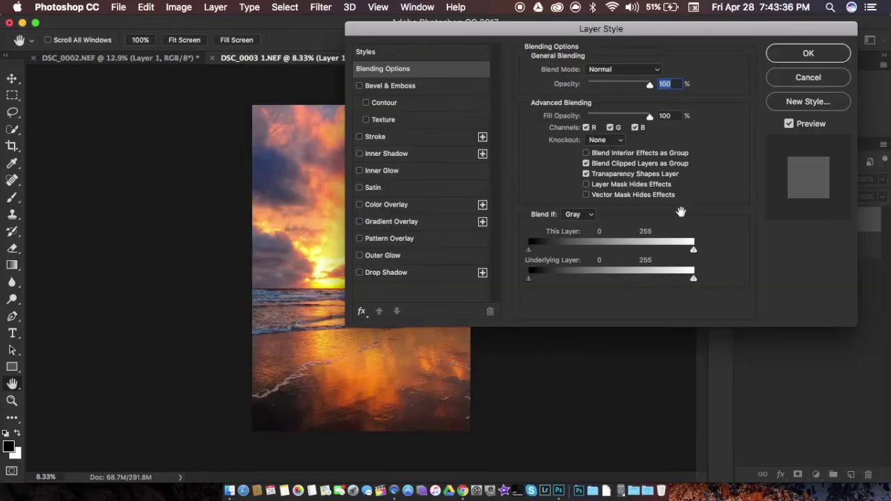
{"action": "left_click_drag", "start_coordinate": [523, 32], "coordinate": [671, 44]}
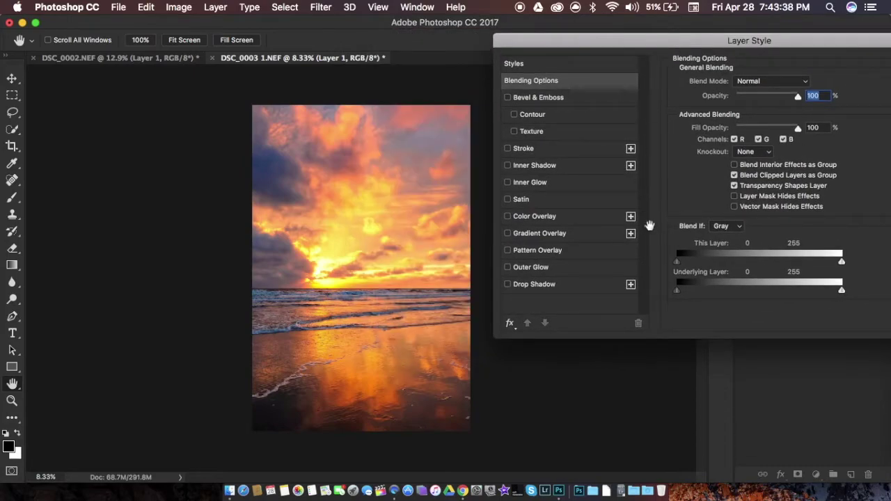
{"action": "left_click", "coordinate": [725, 225]}
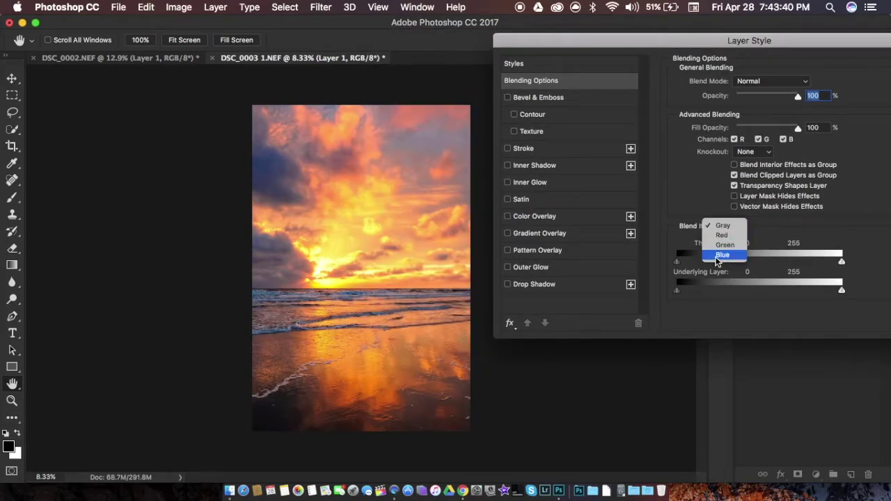
{"action": "left_click", "coordinate": [718, 259]}
{"action": "left_click_drag", "start_coordinate": [677, 290], "coordinate": [770, 284]}
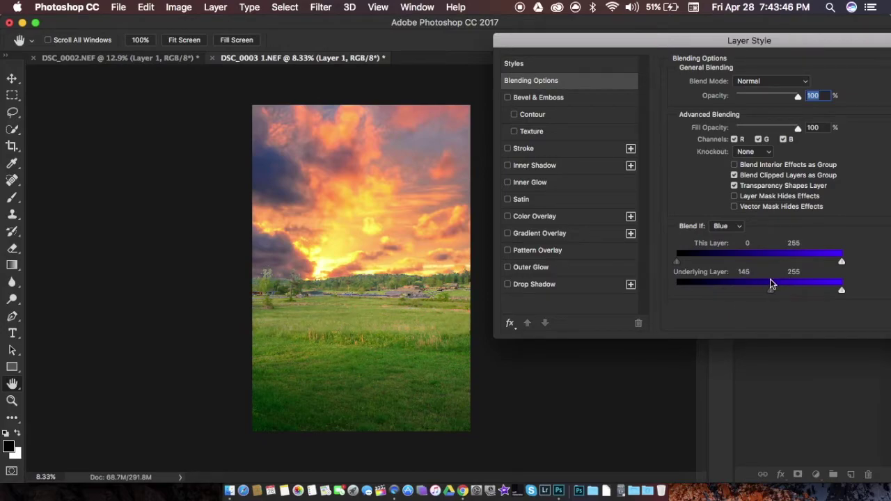
Split the underlying layer's dark limit to 140 / 234 to soften the blend around the trees and buildings.
{"action": "left_click", "coordinate": [392, 298], "text": "alt"}
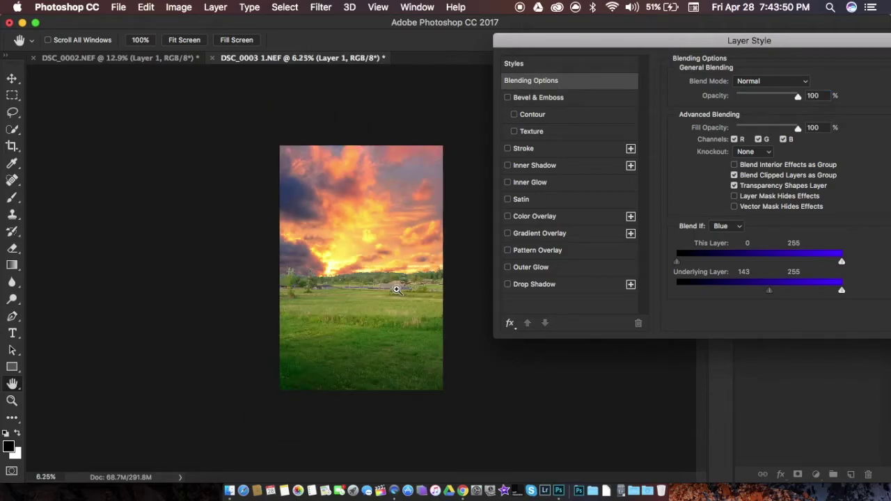
{"action": "left_click_drag", "start_coordinate": [396, 290], "coordinate": [253, 291]}
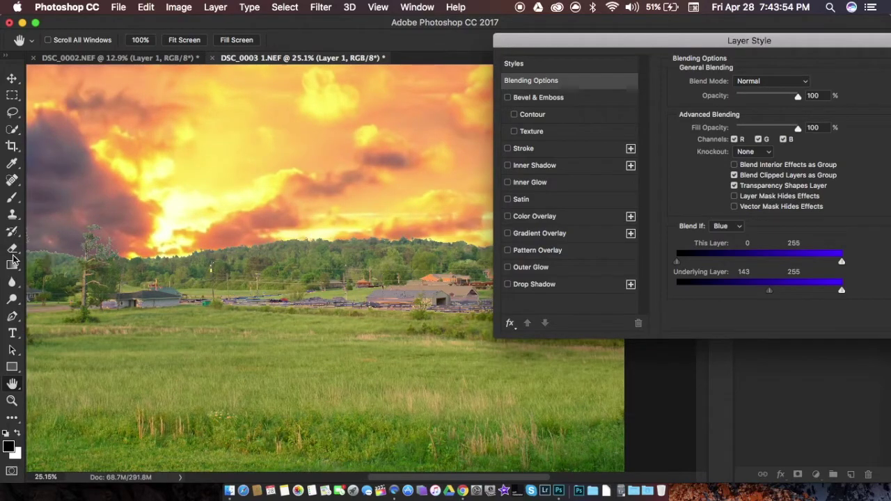
{"action": "left_click_drag", "start_coordinate": [773, 296], "coordinate": [830, 299]}
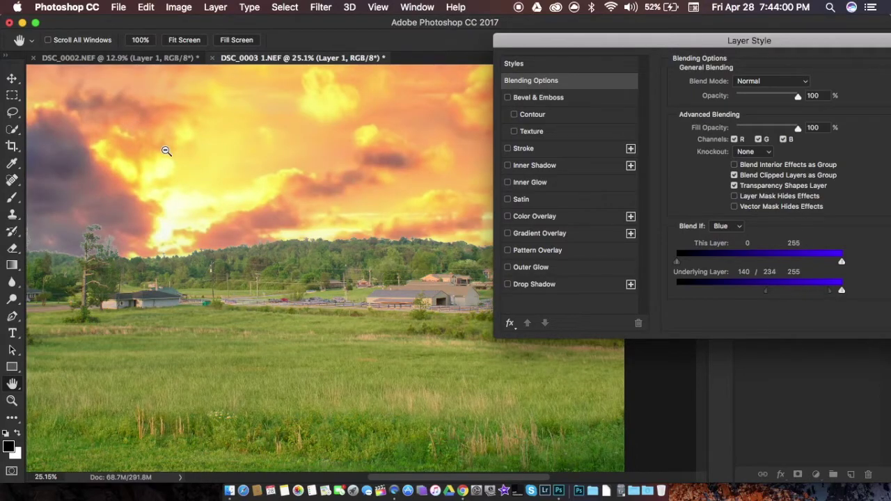
Check the blend at several magnifications, widen the underlying layer's dark split to 140 / 248 and apply the layer style.
{"action": "scroll", "coordinate": [166, 151], "scroll_direction": "down", "scroll_amount": 5}
{"action": "scroll", "coordinate": [193, 155], "scroll_direction": "up", "scroll_amount": 4}
{"action": "scroll", "coordinate": [194, 154], "scroll_direction": "down", "scroll_amount": 8}
{"action": "scroll", "coordinate": [317, 187], "scroll_direction": "up", "scroll_amount": 5}
{"action": "right_click", "coordinate": [345, 192]}
{"action": "left_click", "coordinate": [364, 200]}
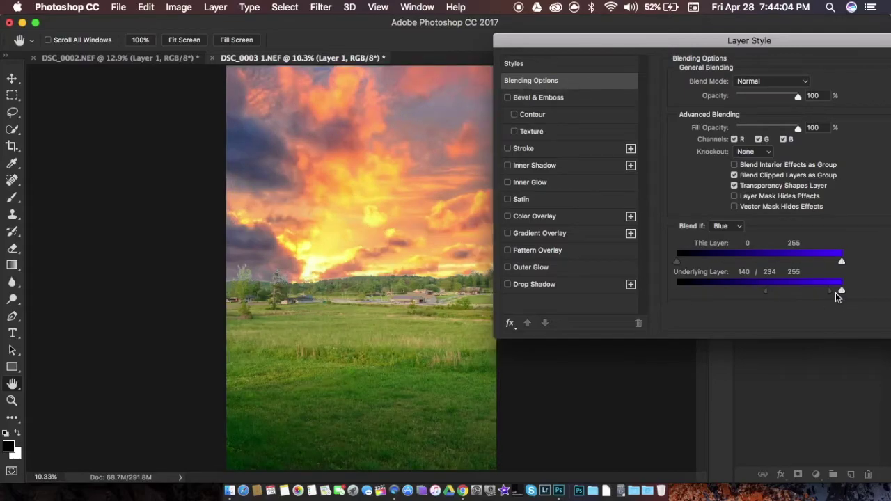
{"action": "mouse_move", "coordinate": [829, 294]}
{"action": "left_mouse_down"}
{"action": "mouse_move", "coordinate": [837, 290]}
{"action": "mouse_move", "coordinate": [823, 291]}
{"action": "mouse_move", "coordinate": [842, 292]}
{"action": "mouse_move", "coordinate": [834, 293]}
{"action": "left_mouse_up"}
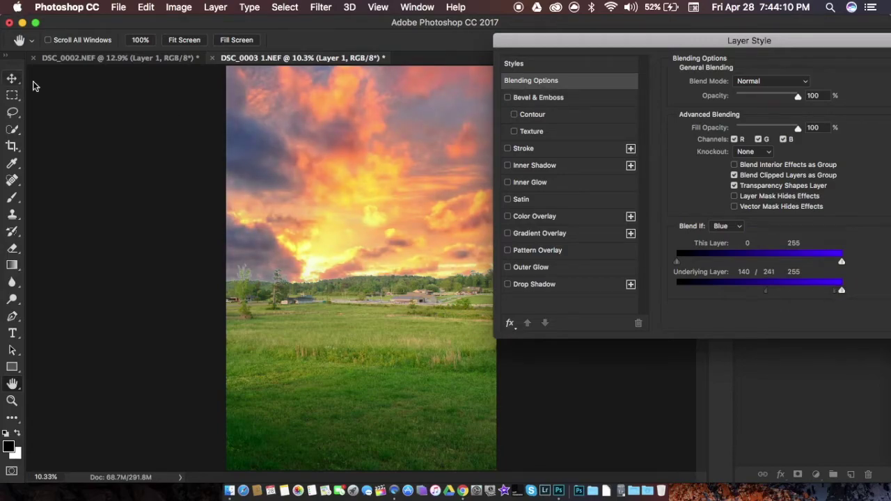
{"action": "left_click_drag", "start_coordinate": [829, 289], "coordinate": [837, 291]}
{"action": "left_click_drag", "start_coordinate": [775, 45], "coordinate": [389, 50]}
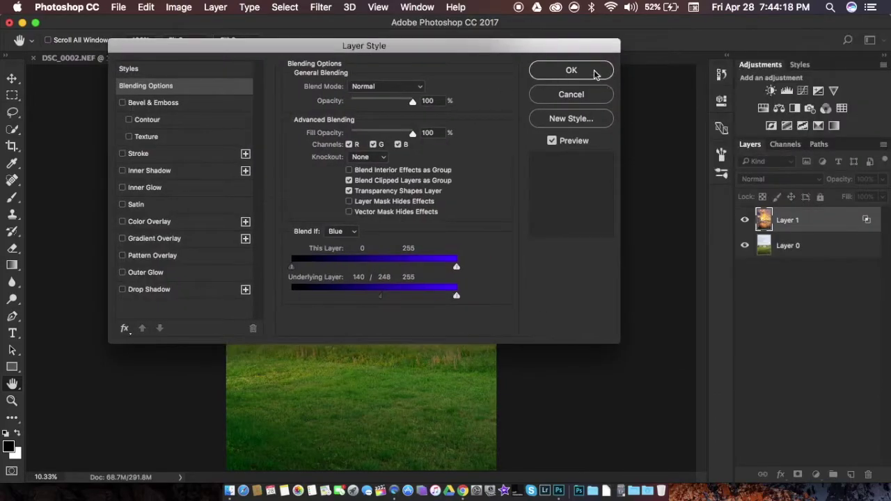
{"action": "left_click", "coordinate": [570, 70]}
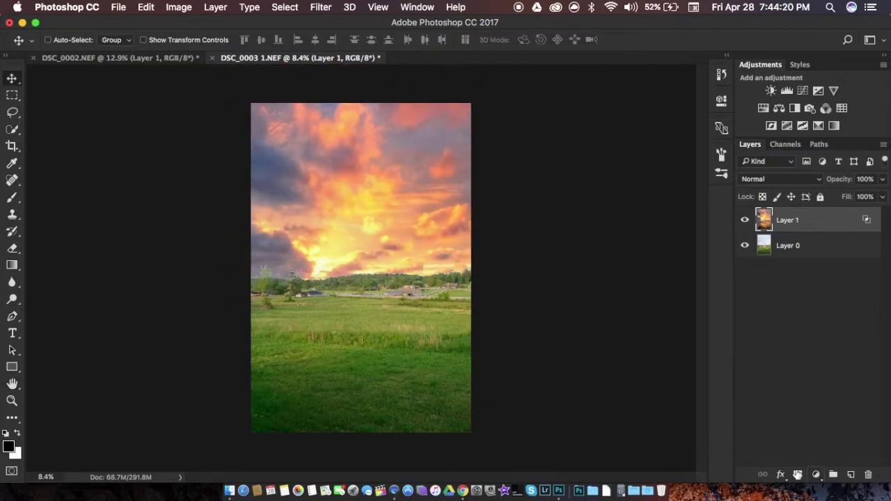
Add a layer mask to the sunset layer and use Free Transform to shift the sky slightly left.
{"action": "key", "text": "super+t"}
{"action": "mouse_move", "coordinate": [325, 200]}
{"action": "left_mouse_down"}
{"action": "mouse_move", "coordinate": [313, 216]}
{"action": "mouse_move", "coordinate": [316, 184]}
{"action": "mouse_move", "coordinate": [317, 197]}
{"action": "left_mouse_up"}
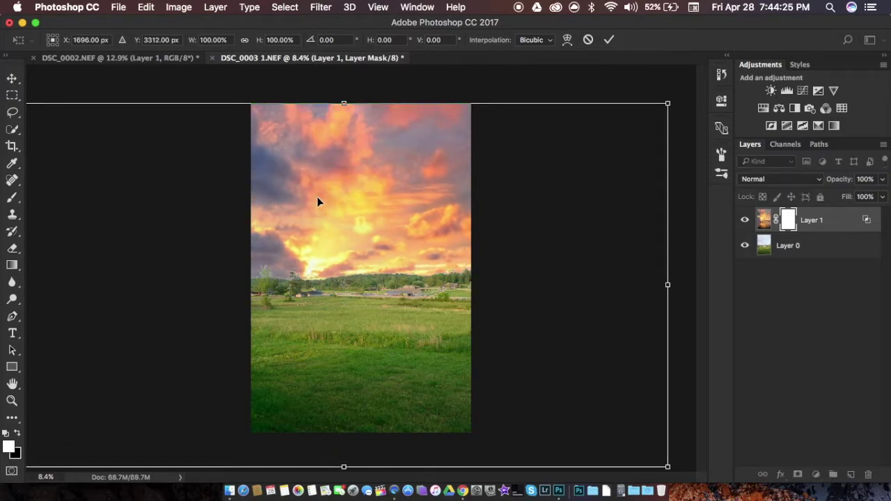
{"action": "left_click", "coordinate": [608, 37]}
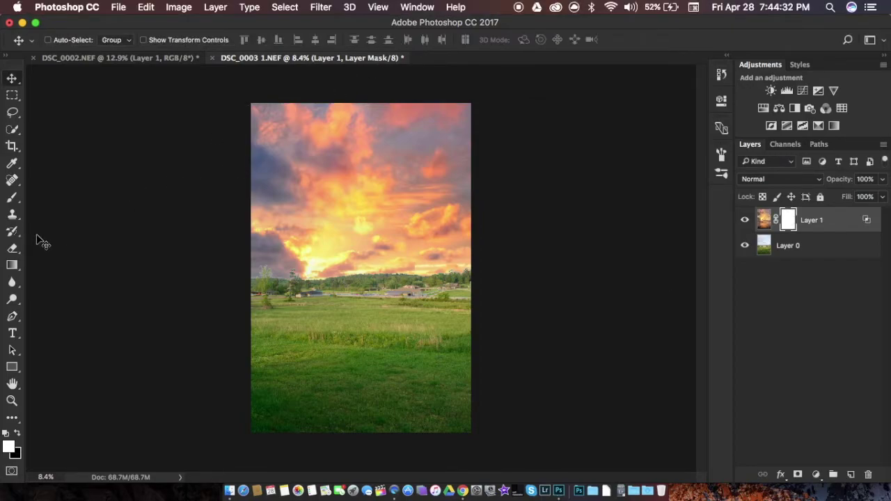
Switch to the Brush tool, enlarge the brush to 1000 px and make black the painting colour.
{"action": "left_click", "coordinate": [11, 200]}
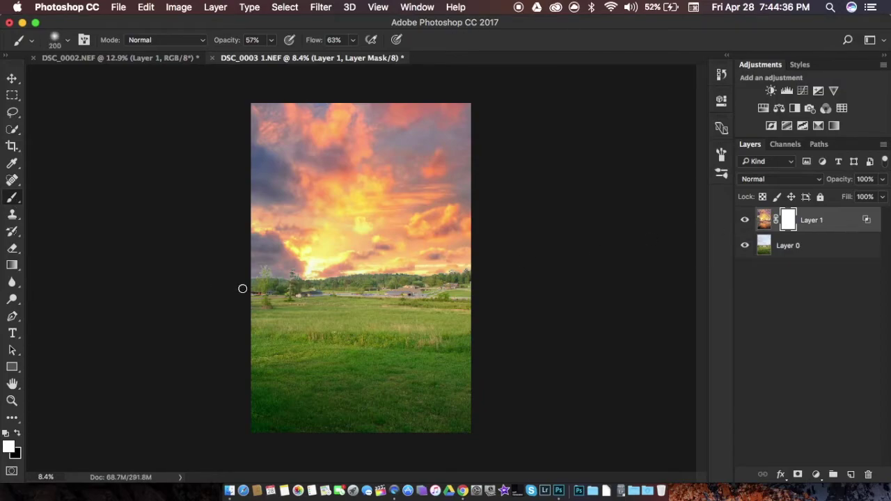
{"action": "key", "text": "bracketright"}
{"action": "key", "text": "bracketright"}
{"action": "key", "text": "bracketright"}
{"action": "key", "text": "bracketright"}
{"action": "key", "text": "bracketright"}
{"action": "key", "text": "bracketright"}
{"action": "key", "text": "bracketright"}
{"action": "key", "text": "x"}
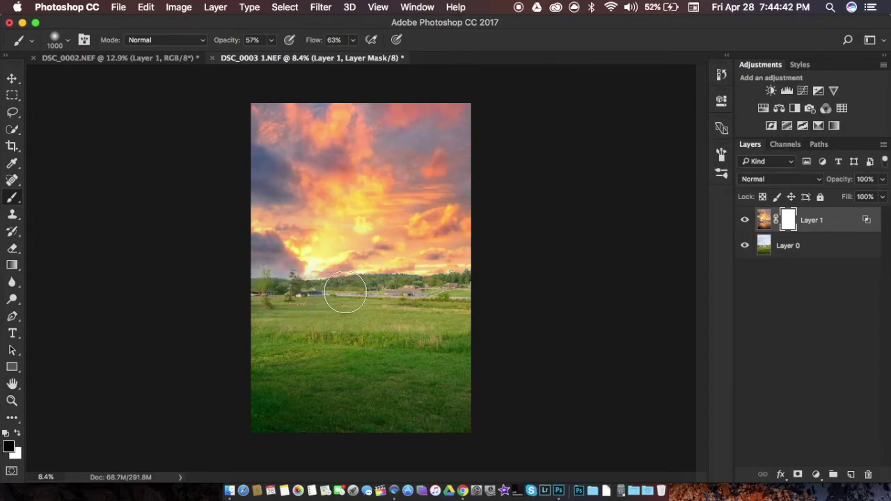
Paint black on the sunset layer's mask along the treeline and buildings, using 63% brush opacity and 66% flow.
{"action": "left_click_drag", "start_coordinate": [371, 293], "coordinate": [467, 285]}
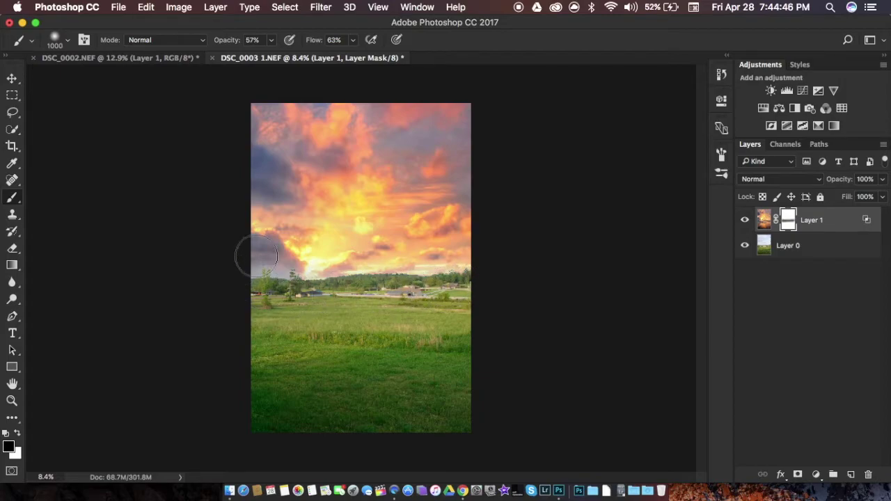
{"action": "key", "text": "super+z"}
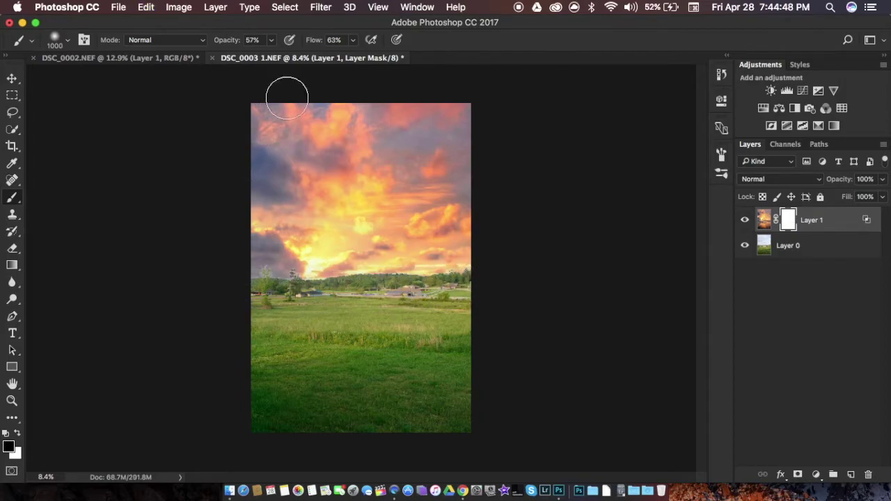
{"action": "left_click_drag", "start_coordinate": [233, 44], "coordinate": [235, 45]}
{"action": "scroll", "coordinate": [325, 277], "scroll_direction": "up", "scroll_amount": 5}
{"action": "left_click_drag", "start_coordinate": [181, 301], "coordinate": [153, 309]}
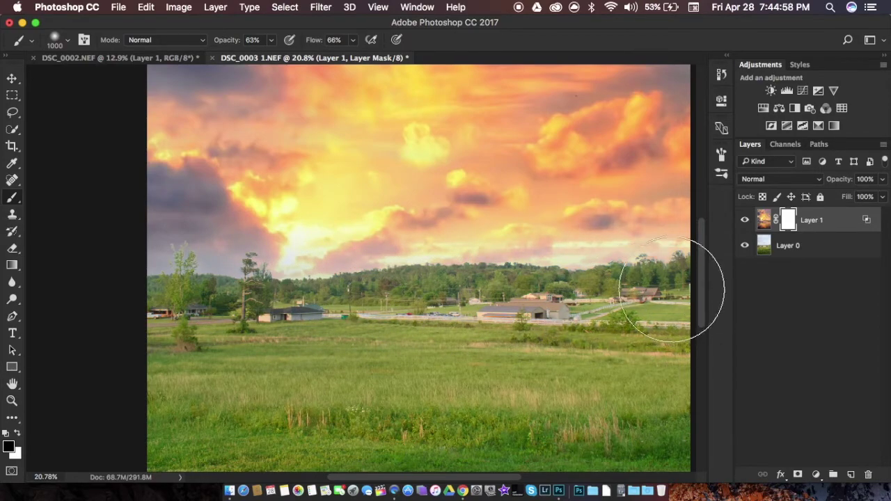
{"action": "scroll", "coordinate": [378, 268], "scroll_direction": "right", "scroll_amount": 3}
{"action": "mouse_move", "coordinate": [515, 273]}
{"action": "left_mouse_down"}
{"action": "mouse_move", "coordinate": [567, 298]}
{"action": "mouse_move", "coordinate": [677, 291]}
{"action": "left_mouse_up"}
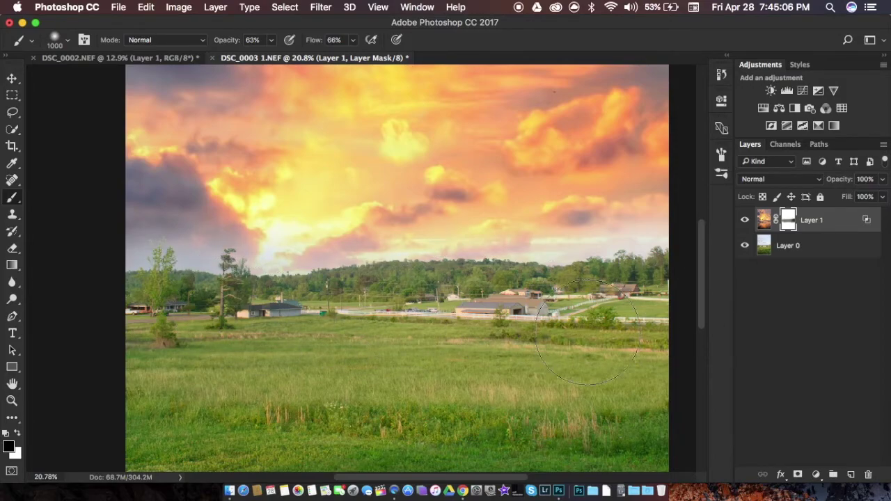
Strengthen the masked band along the horizon with a 700 px brush at 100% opacity and 100% flow.
{"action": "left_click_drag", "start_coordinate": [217, 43], "coordinate": [300, 38]}
{"action": "key", "text": "bracketleft"}
{"action": "key", "text": "bracketleft"}
{"action": "key", "text": "bracketleft"}
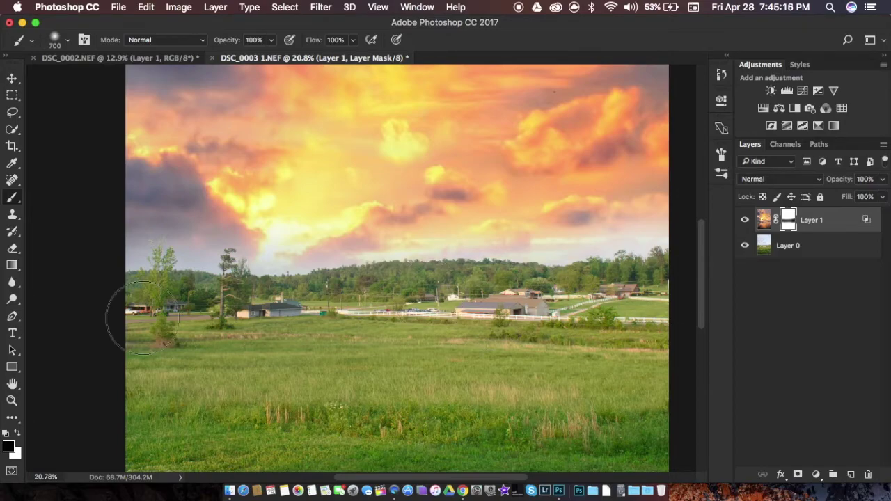
Merge the masked sunset layer and the original photo layer into a single layer.
{"action": "scroll", "coordinate": [418, 230], "scroll_direction": "down", "scroll_amount": 5}
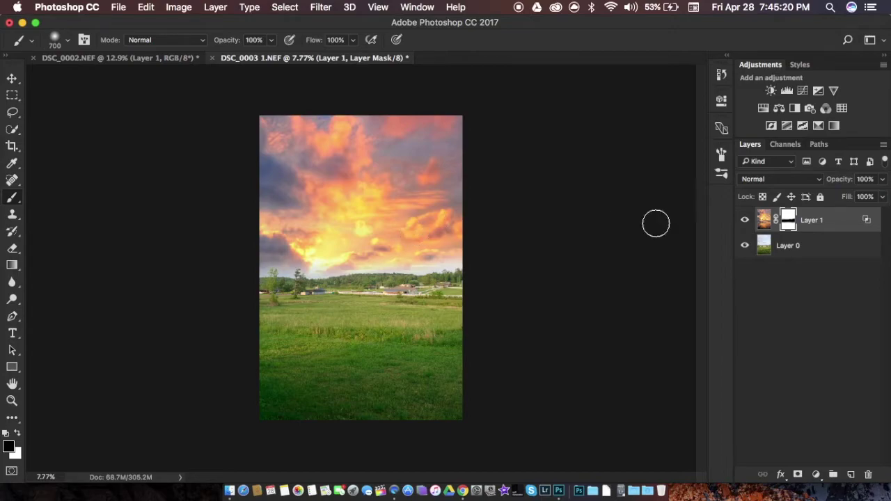
{"action": "left_click", "coordinate": [853, 247]}
{"action": "key", "text": "super+e"}
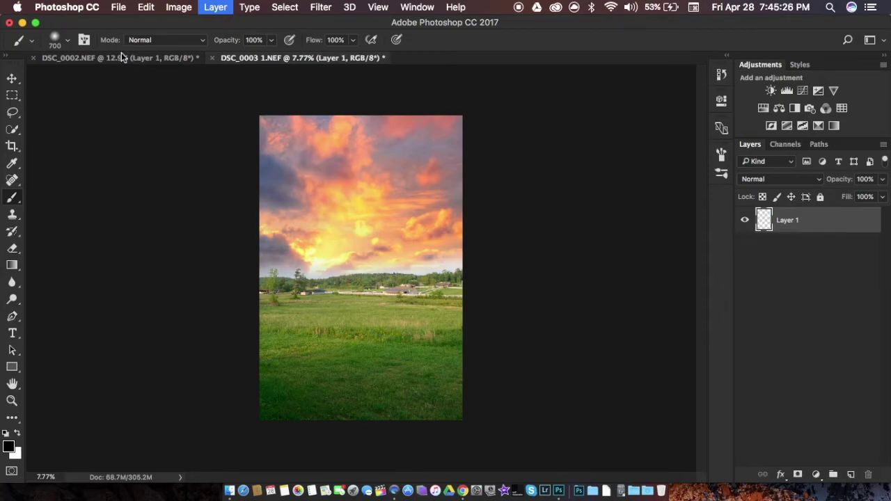
Compare the two edited photos by switching between their documents, and close DSC_0003 1.NEF.
{"action": "left_click", "coordinate": [123, 57]}
{"action": "left_click", "coordinate": [251, 60]}
{"action": "left_click", "coordinate": [154, 61]}
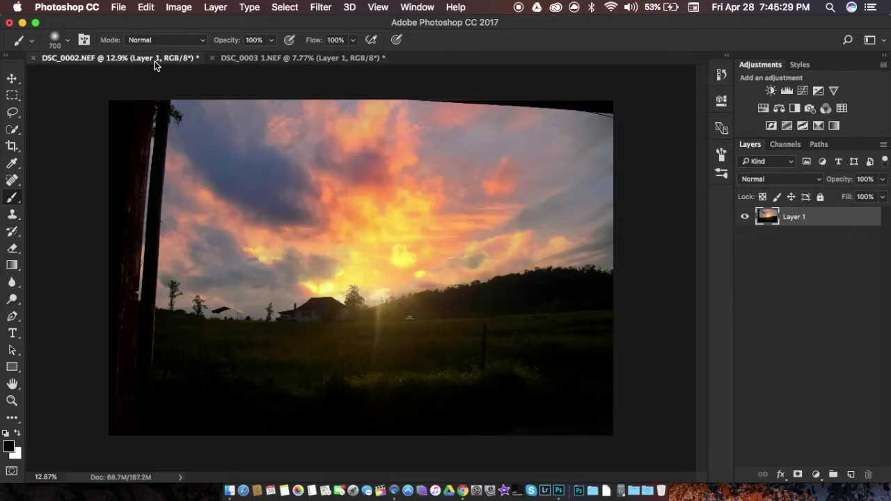
{"action": "left_click", "coordinate": [232, 59]}
{"action": "left_click", "coordinate": [115, 62]}
{"action": "left_click", "coordinate": [214, 59]}
{"action": "left_click", "coordinate": [399, 187]}
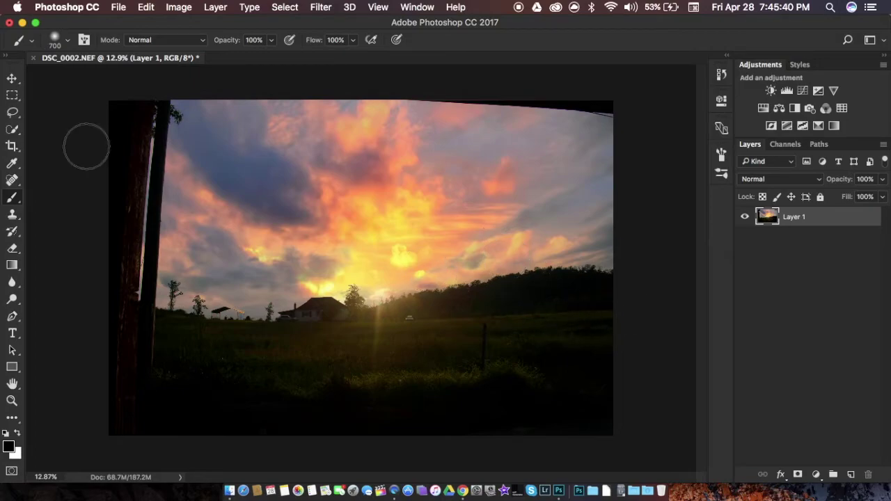
Start a Save As for DSC_0002.NEF and choose the 2017 folder inside Documents as its location.
{"action": "left_click", "coordinate": [119, 7]}
{"action": "left_click", "coordinate": [119, 7]}
{"action": "left_click", "coordinate": [118, 7]}
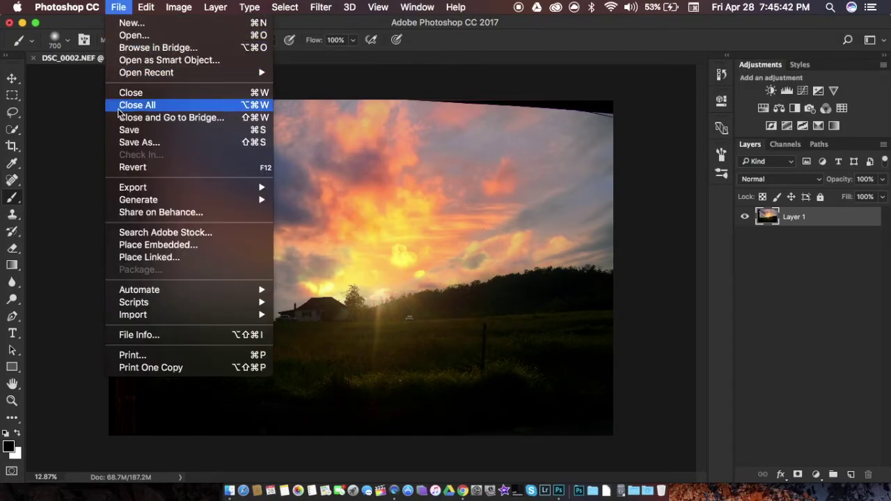
{"action": "left_click", "coordinate": [122, 143]}
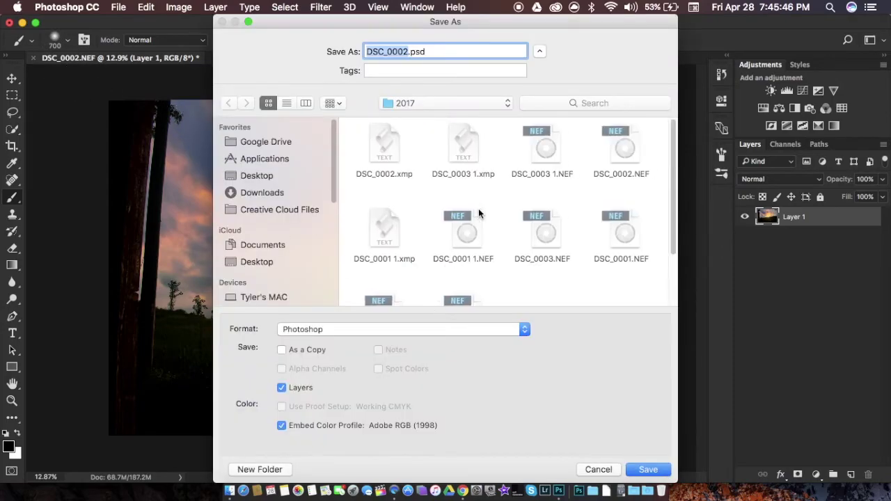
{"action": "scroll", "coordinate": [478, 208], "scroll_direction": "down", "scroll_amount": 2}
{"action": "scroll", "coordinate": [243, 250], "scroll_direction": "down", "scroll_amount": 1}
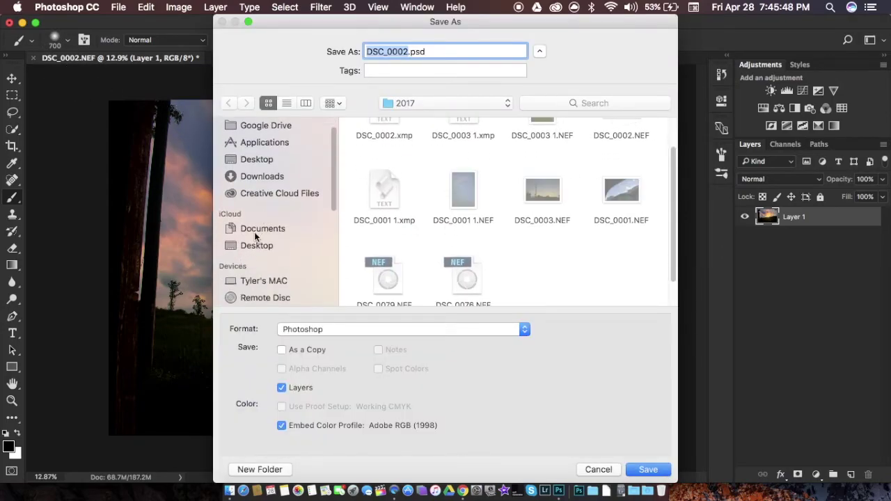
{"action": "left_click", "coordinate": [257, 229]}
{"action": "double_click", "coordinate": [383, 160]}
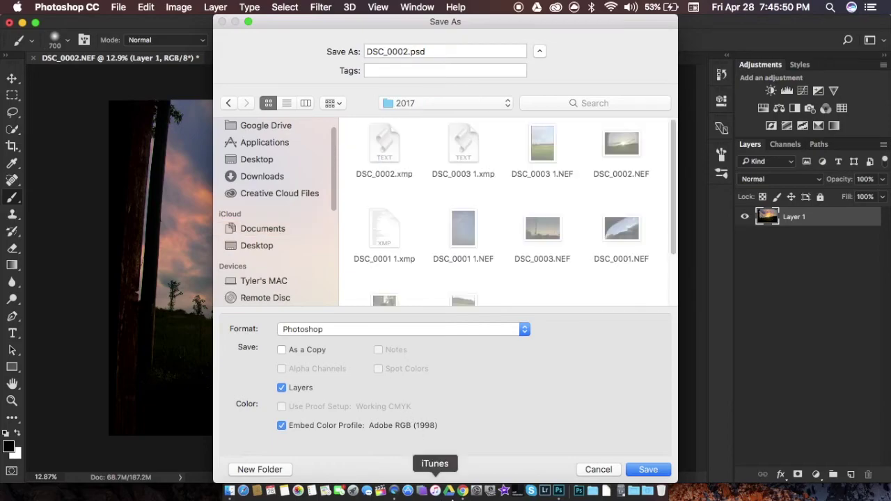
{"action": "scroll", "coordinate": [438, 189], "scroll_direction": "down", "scroll_amount": 2}
{"action": "scroll", "coordinate": [446, 188], "scroll_direction": "up", "scroll_amount": 2}
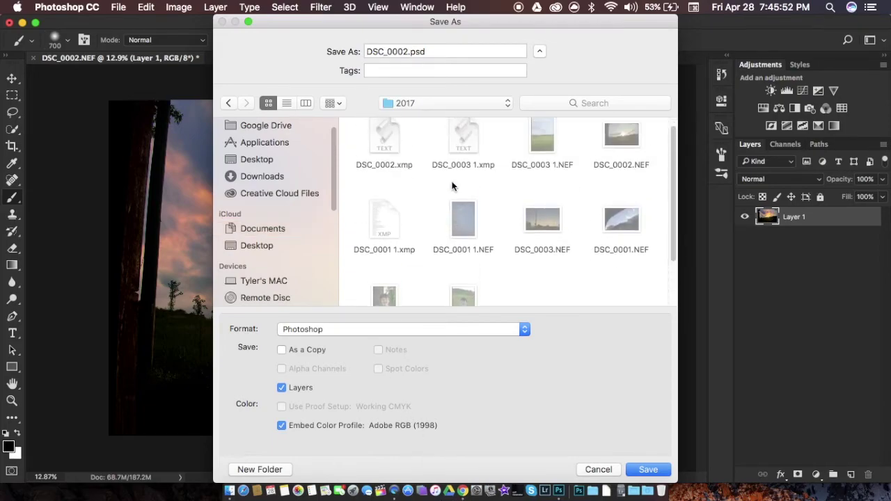
{"action": "scroll", "coordinate": [452, 186], "scroll_direction": "down", "scroll_amount": 1}
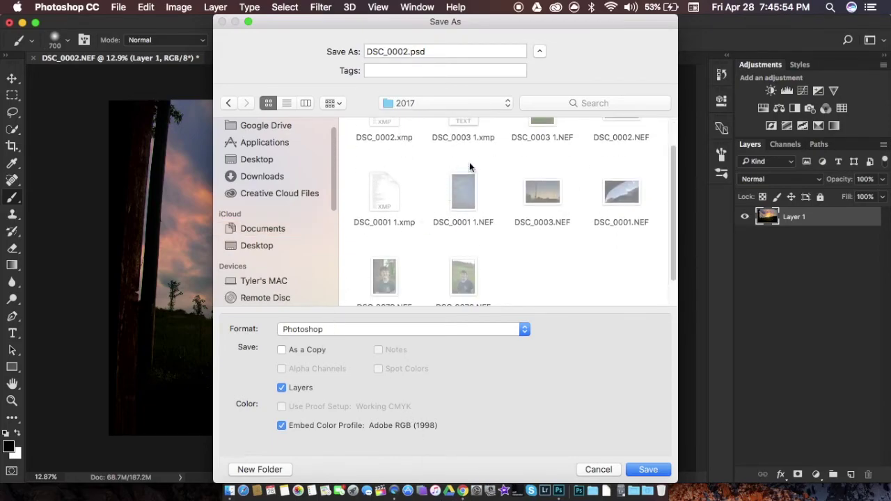
Set the file name to DSC_0002.NEF and save the photo as a copy in Photoshop format.
{"action": "left_click_drag", "start_coordinate": [377, 52], "coordinate": [357, 49]}
{"action": "scroll", "coordinate": [504, 259], "scroll_direction": "up", "scroll_amount": 1}
{"action": "left_click", "coordinate": [542, 254]}
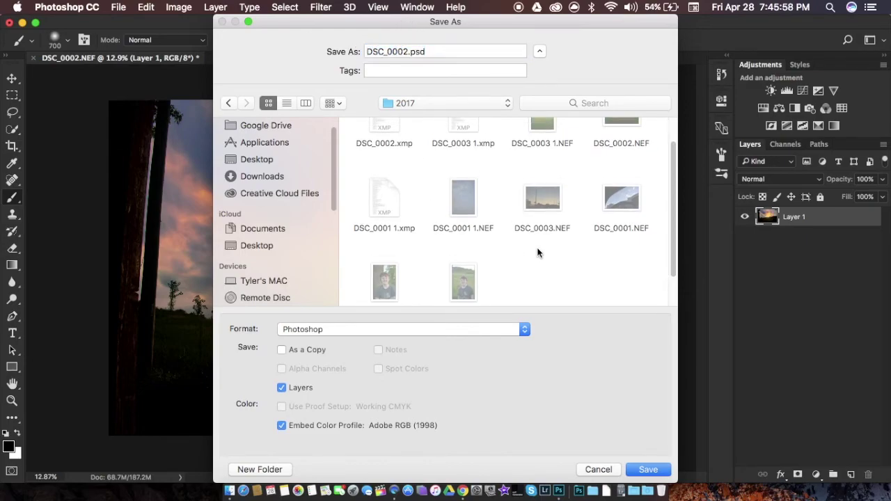
{"action": "scroll", "coordinate": [550, 248], "scroll_direction": "down", "scroll_amount": 1}
{"action": "scroll", "coordinate": [536, 223], "scroll_direction": "up", "scroll_amount": 2}
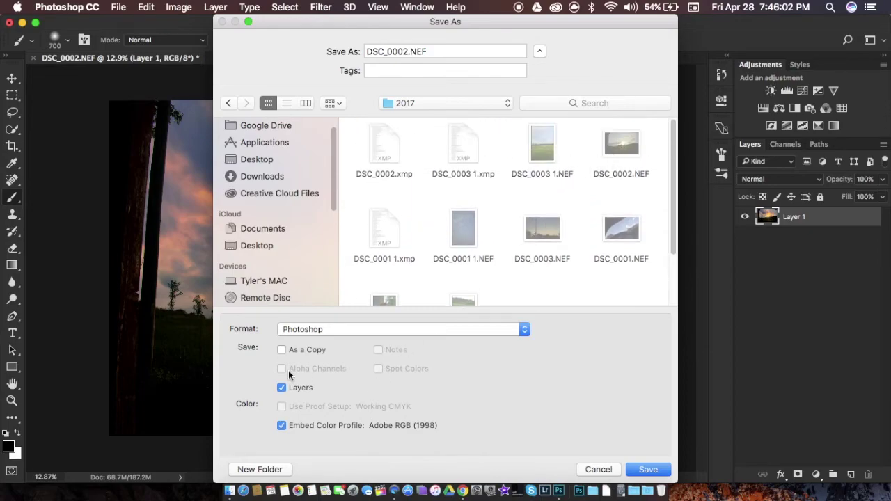
{"action": "left_click", "coordinate": [292, 350]}
{"action": "left_click", "coordinate": [645, 472]}
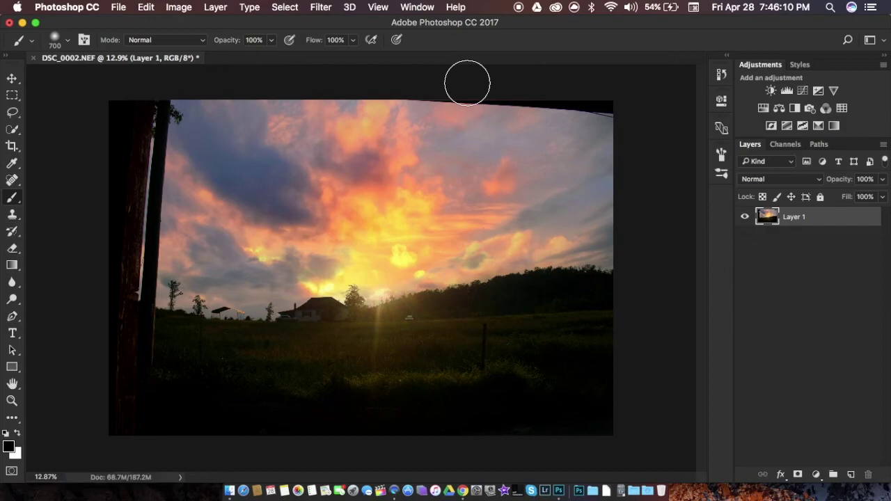
Switch to Chrome, close the Google Images sunset search and show the top of the open Instagram profile.
{"action": "left_click", "coordinate": [84, 7]}
{"action": "left_click", "coordinate": [42, 16]}
{"action": "left_click", "coordinate": [22, 23]}
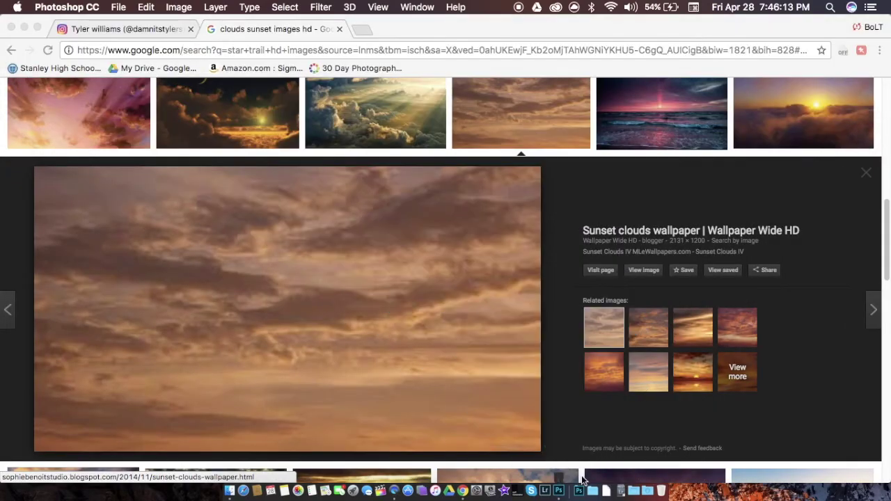
{"action": "left_click", "coordinate": [342, 32]}
{"action": "left_click", "coordinate": [339, 29]}
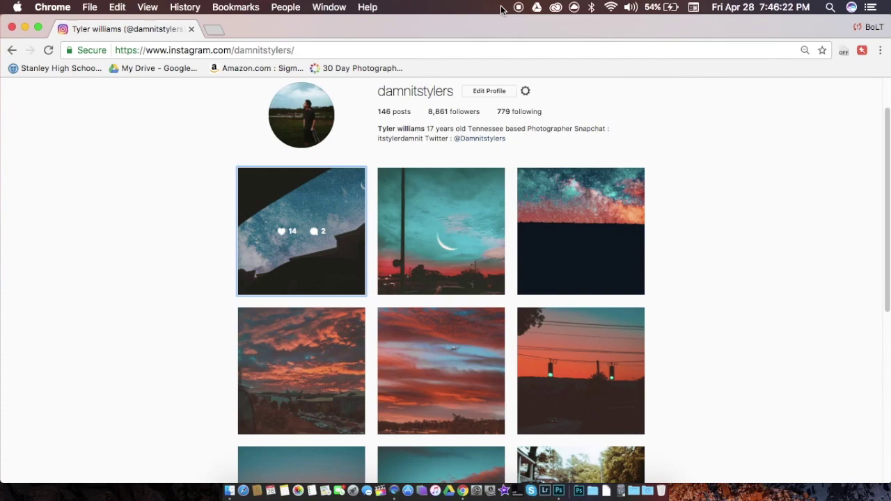
{"action": "scroll", "coordinate": [554, 296], "scroll_direction": "up", "scroll_amount": 2}
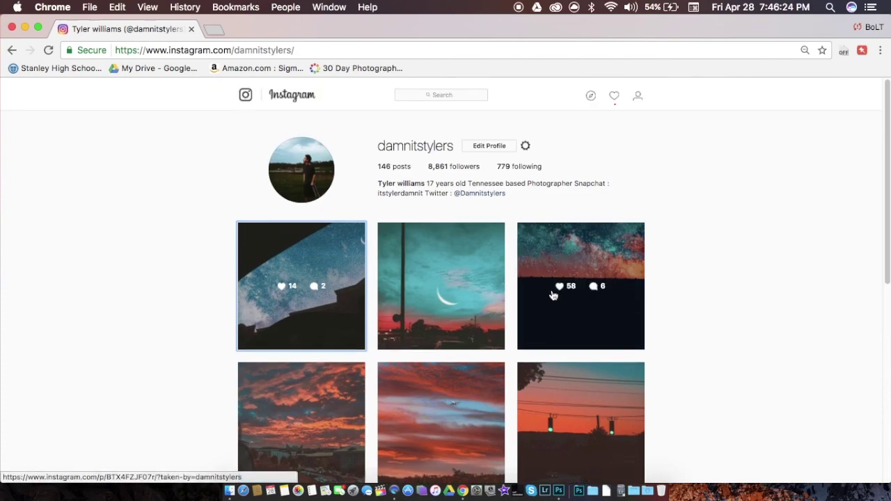